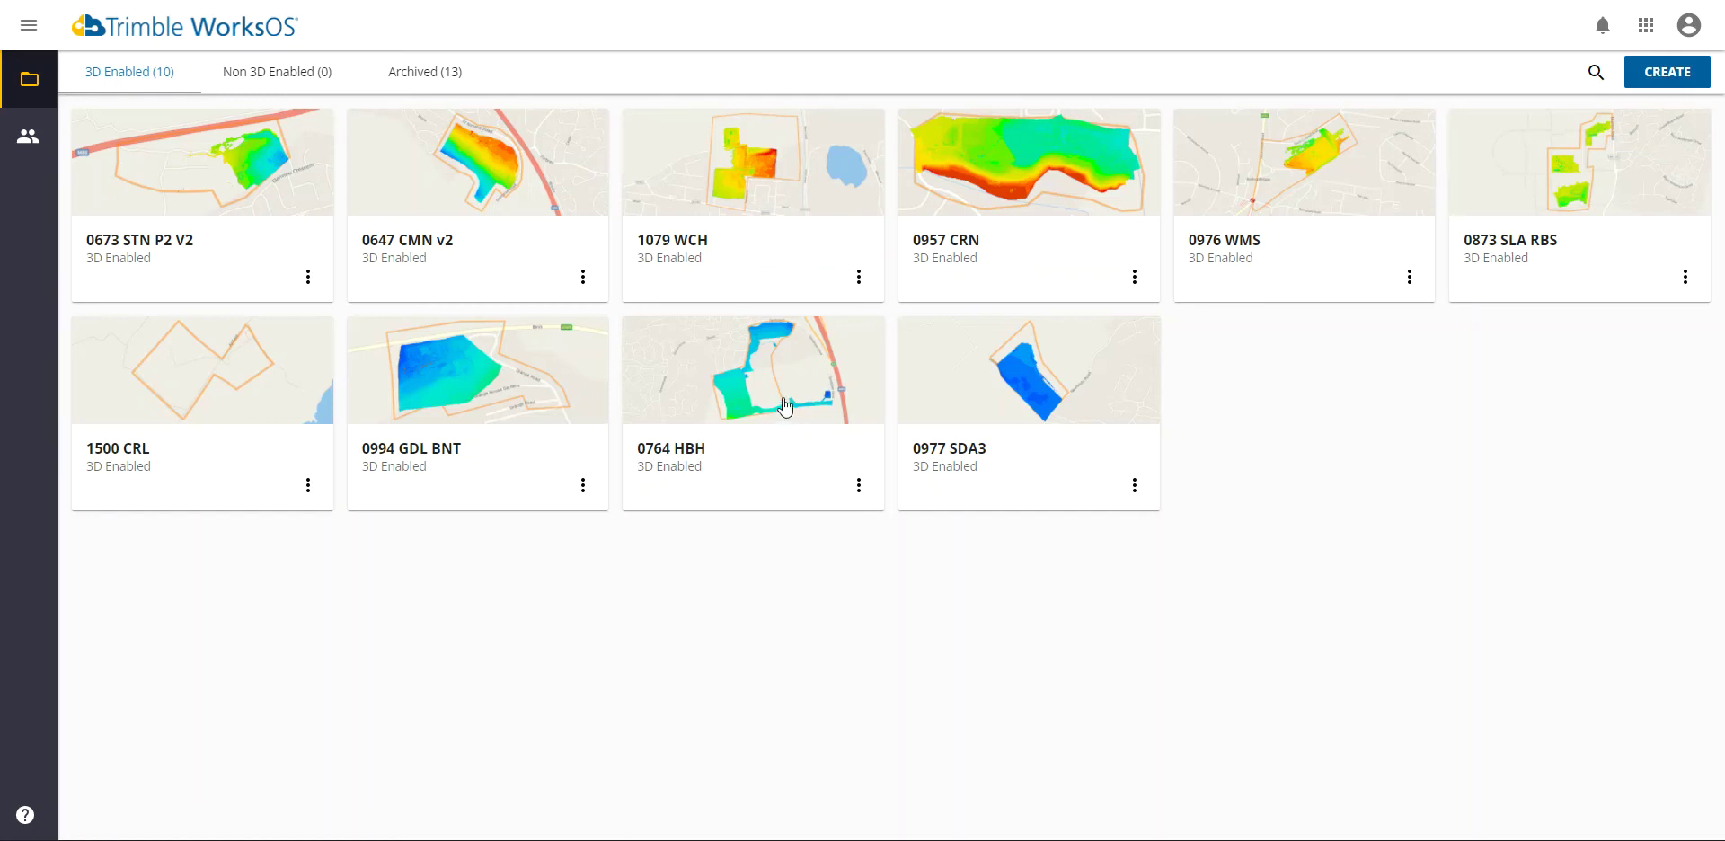
# Step: Open the 0764 HBH project and go to its list of activities
pyautogui.click(783, 397)
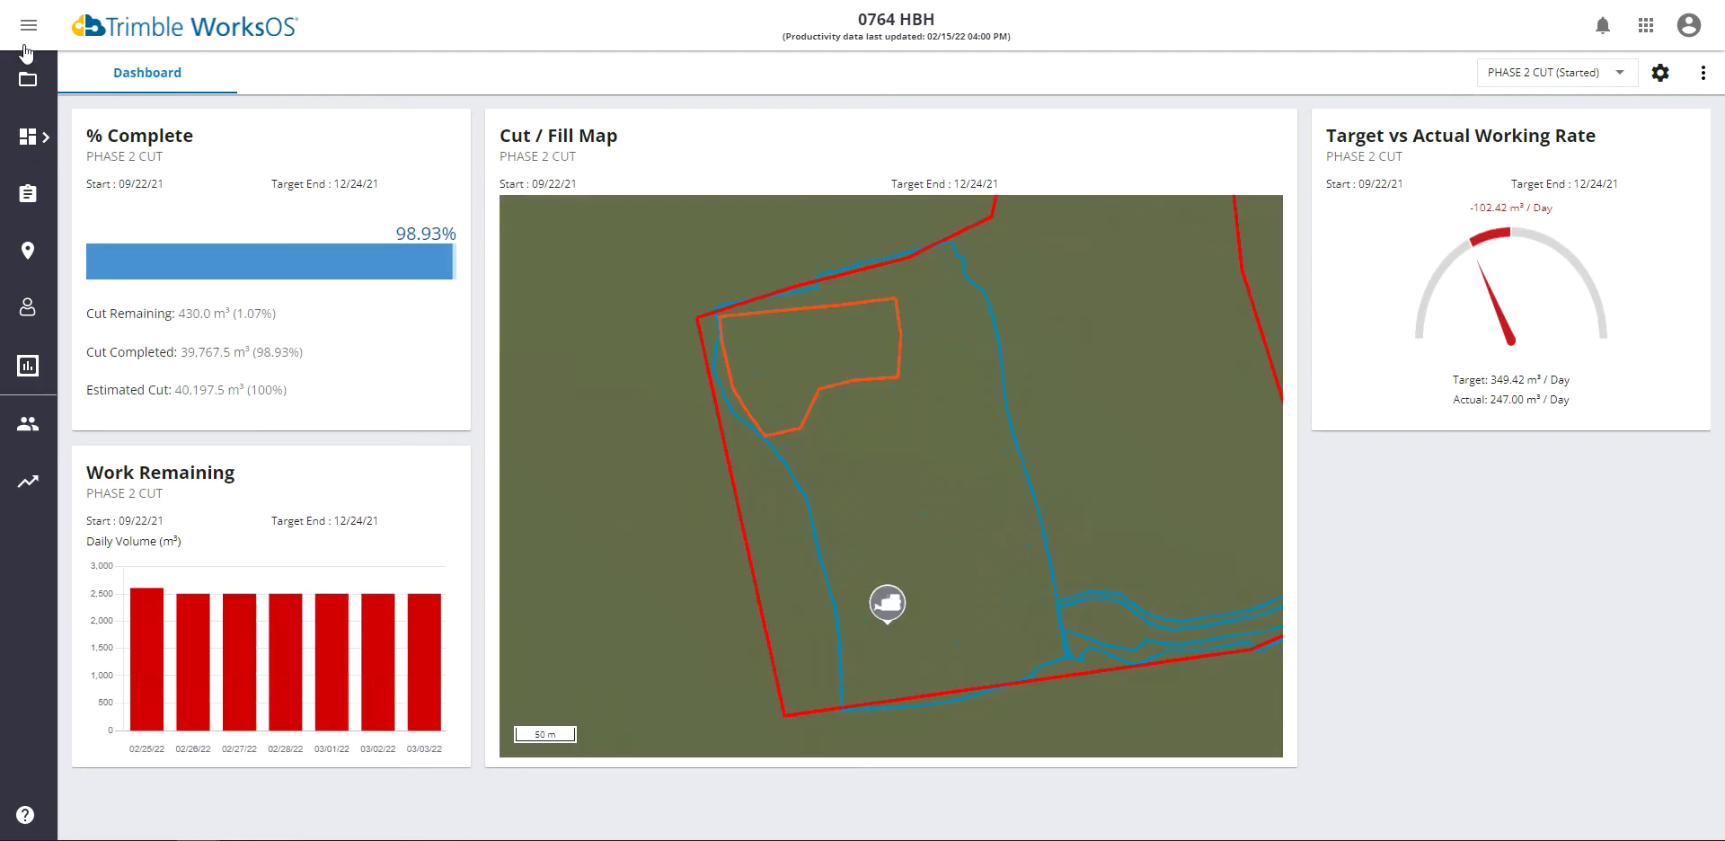
pyautogui.click(28, 26)
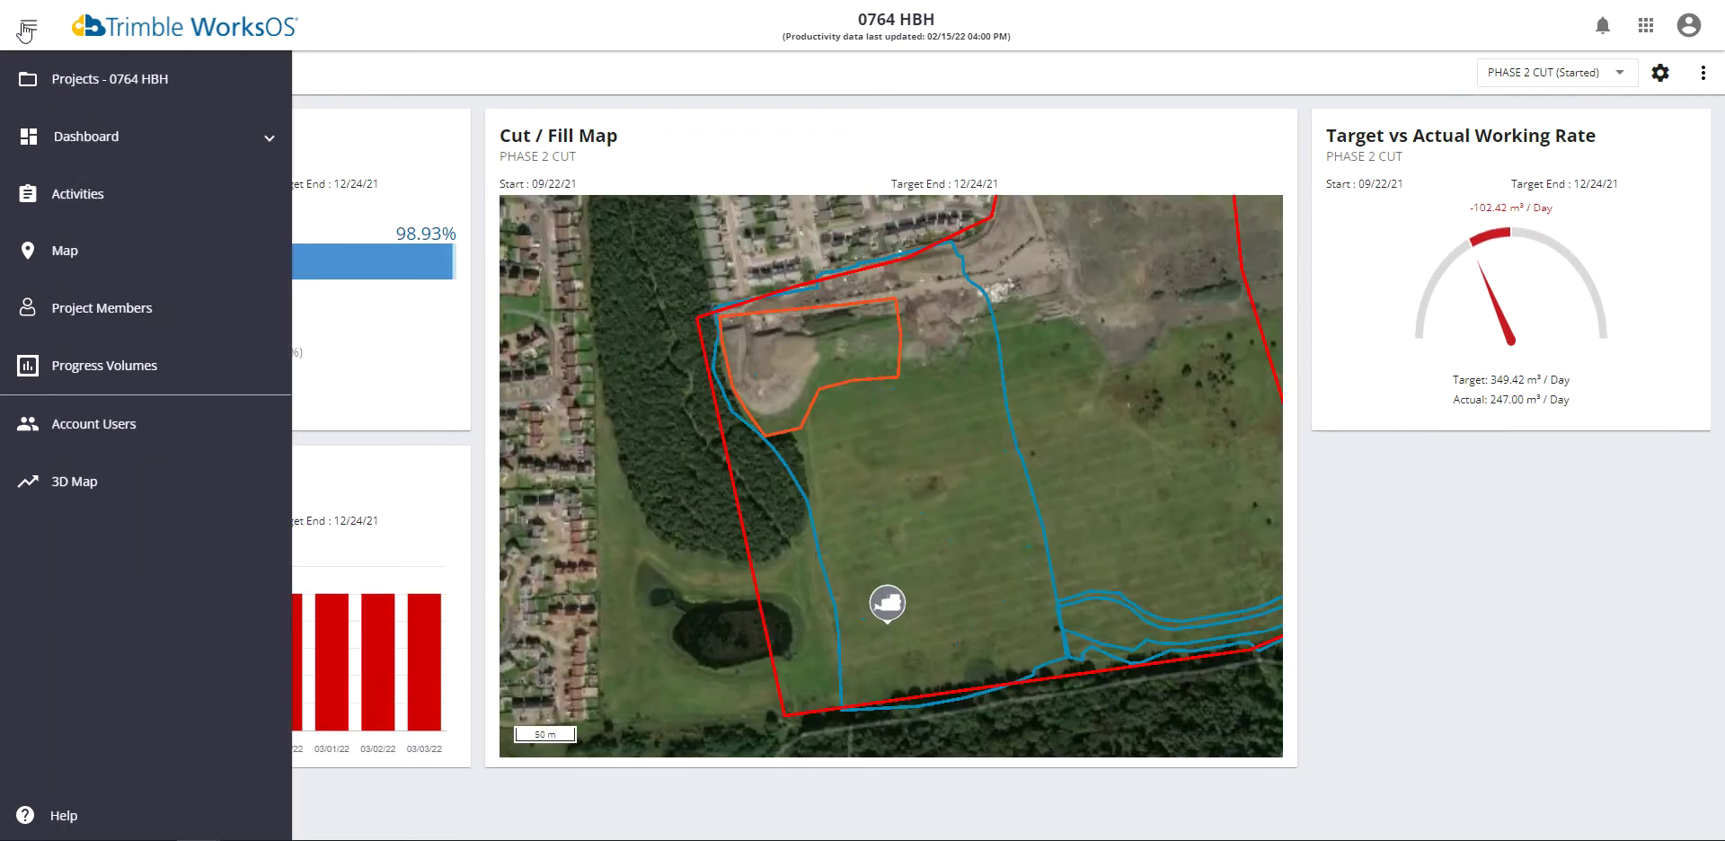
pyautogui.click(97, 147)
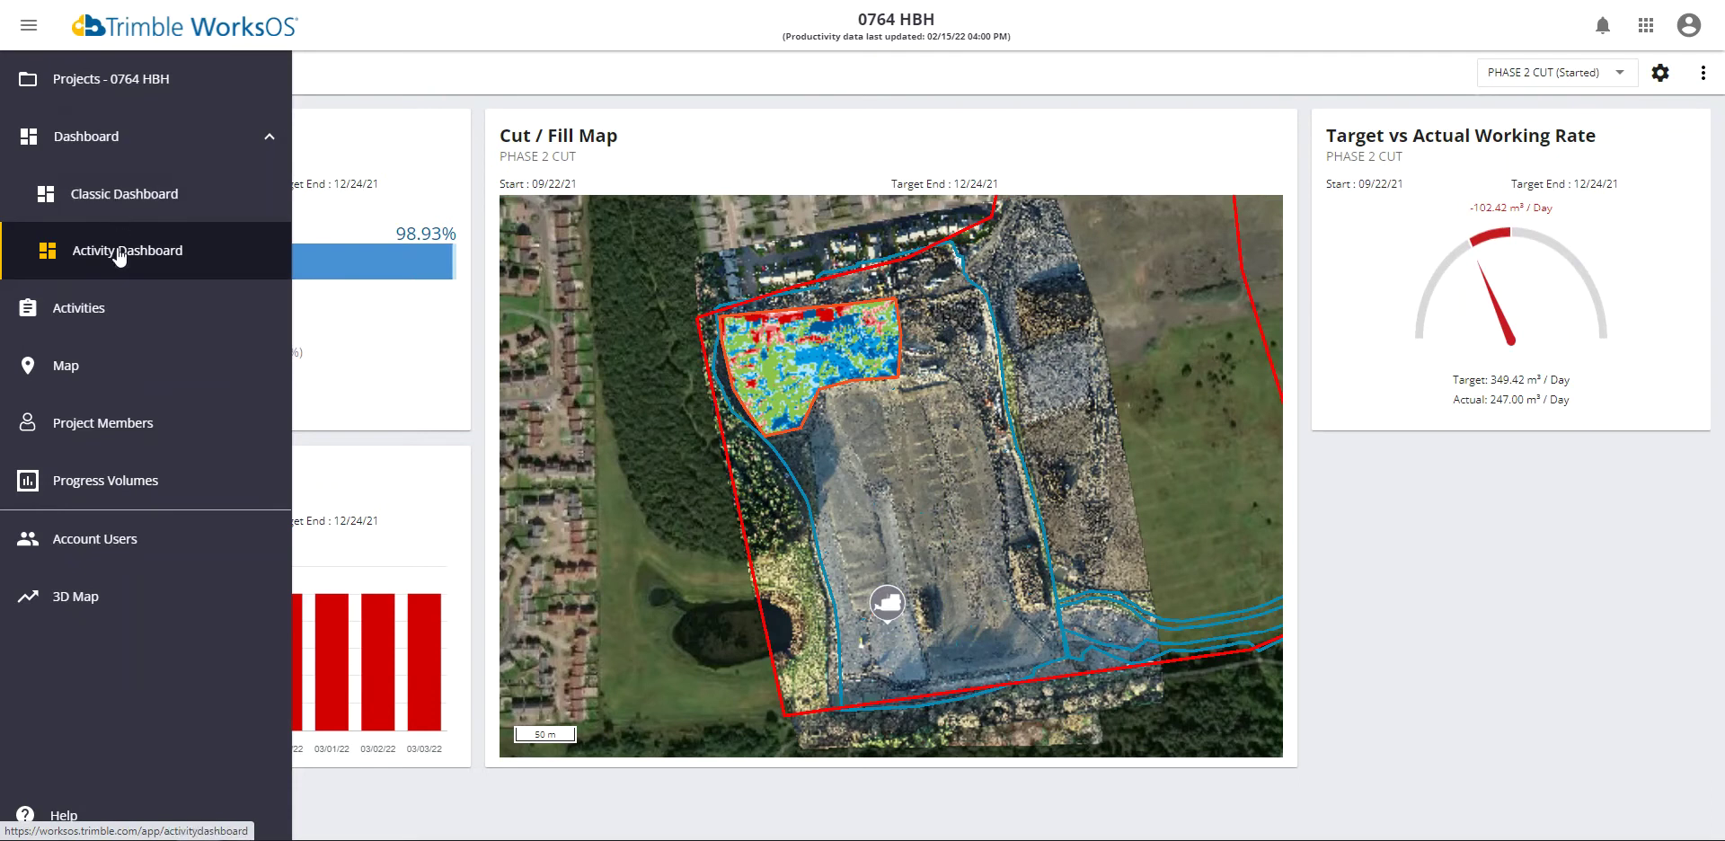
pyautogui.click(114, 313)
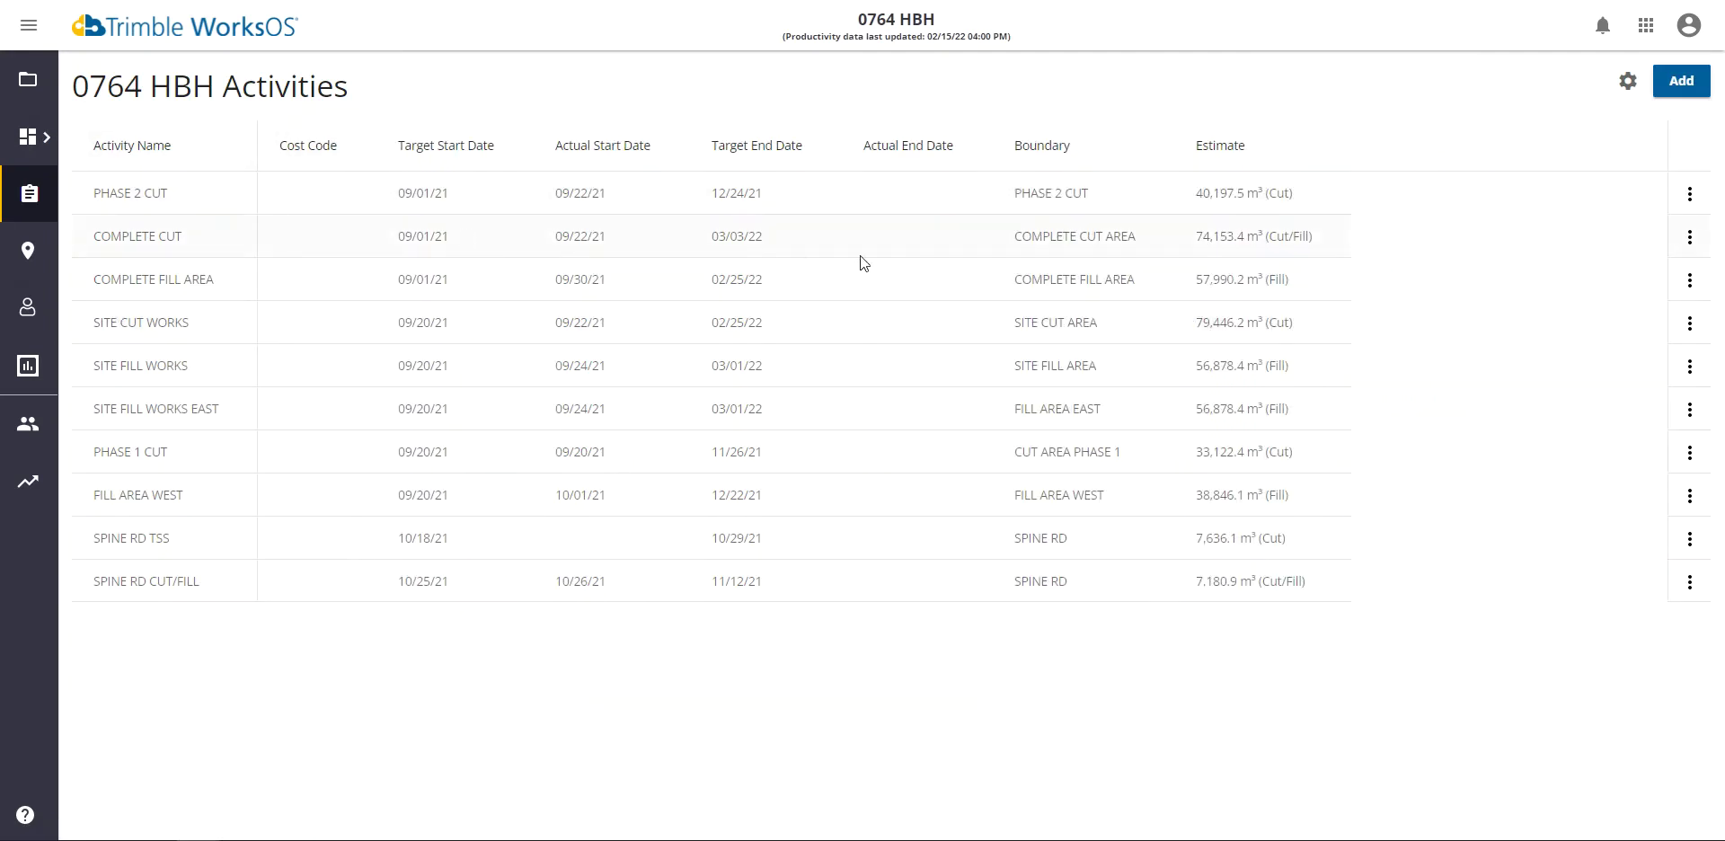
# Step: Start creating a new activity with type Earthworks and subtype Cut/Fill
pyautogui.click(1671, 86)
pyautogui.click(1593, 170)
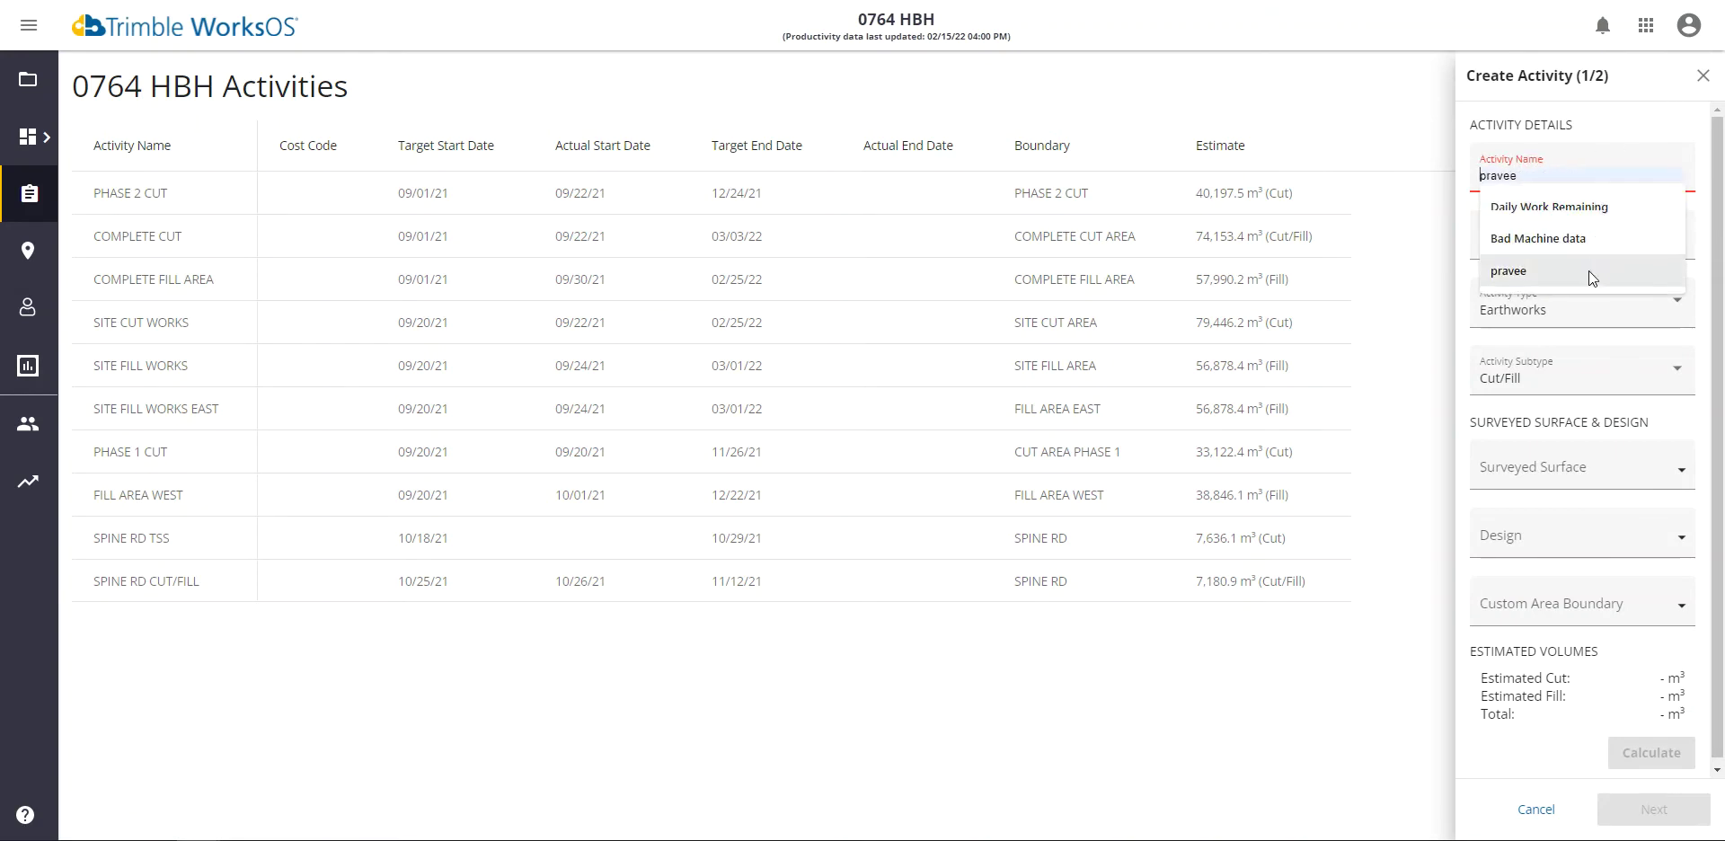
pyautogui.click(1591, 234)
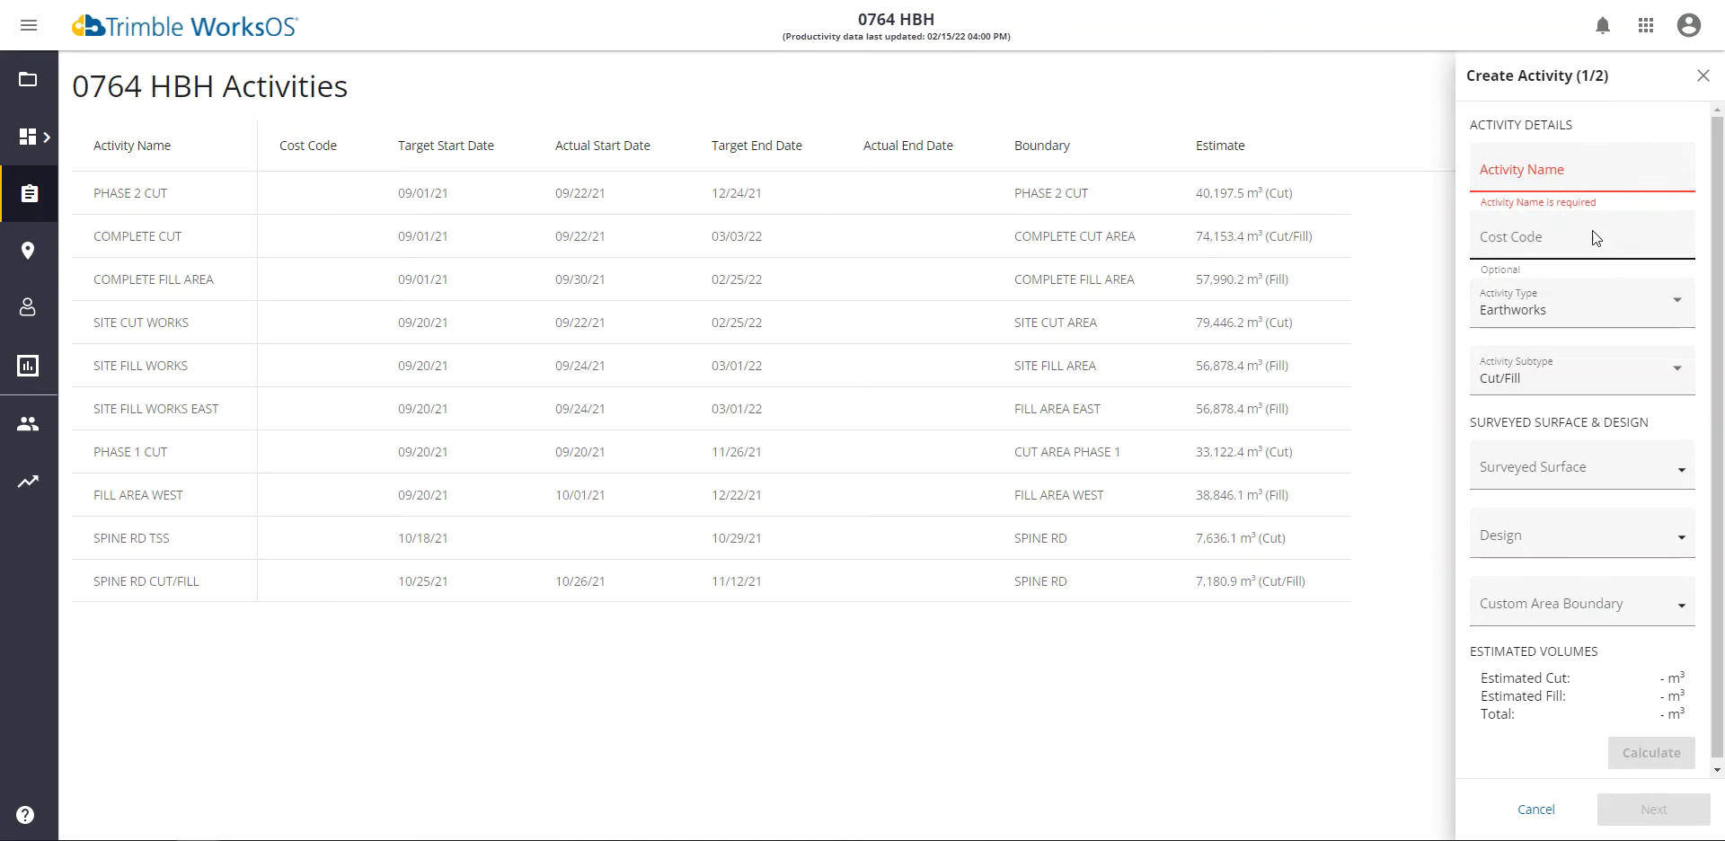
pyautogui.click(1593, 321)
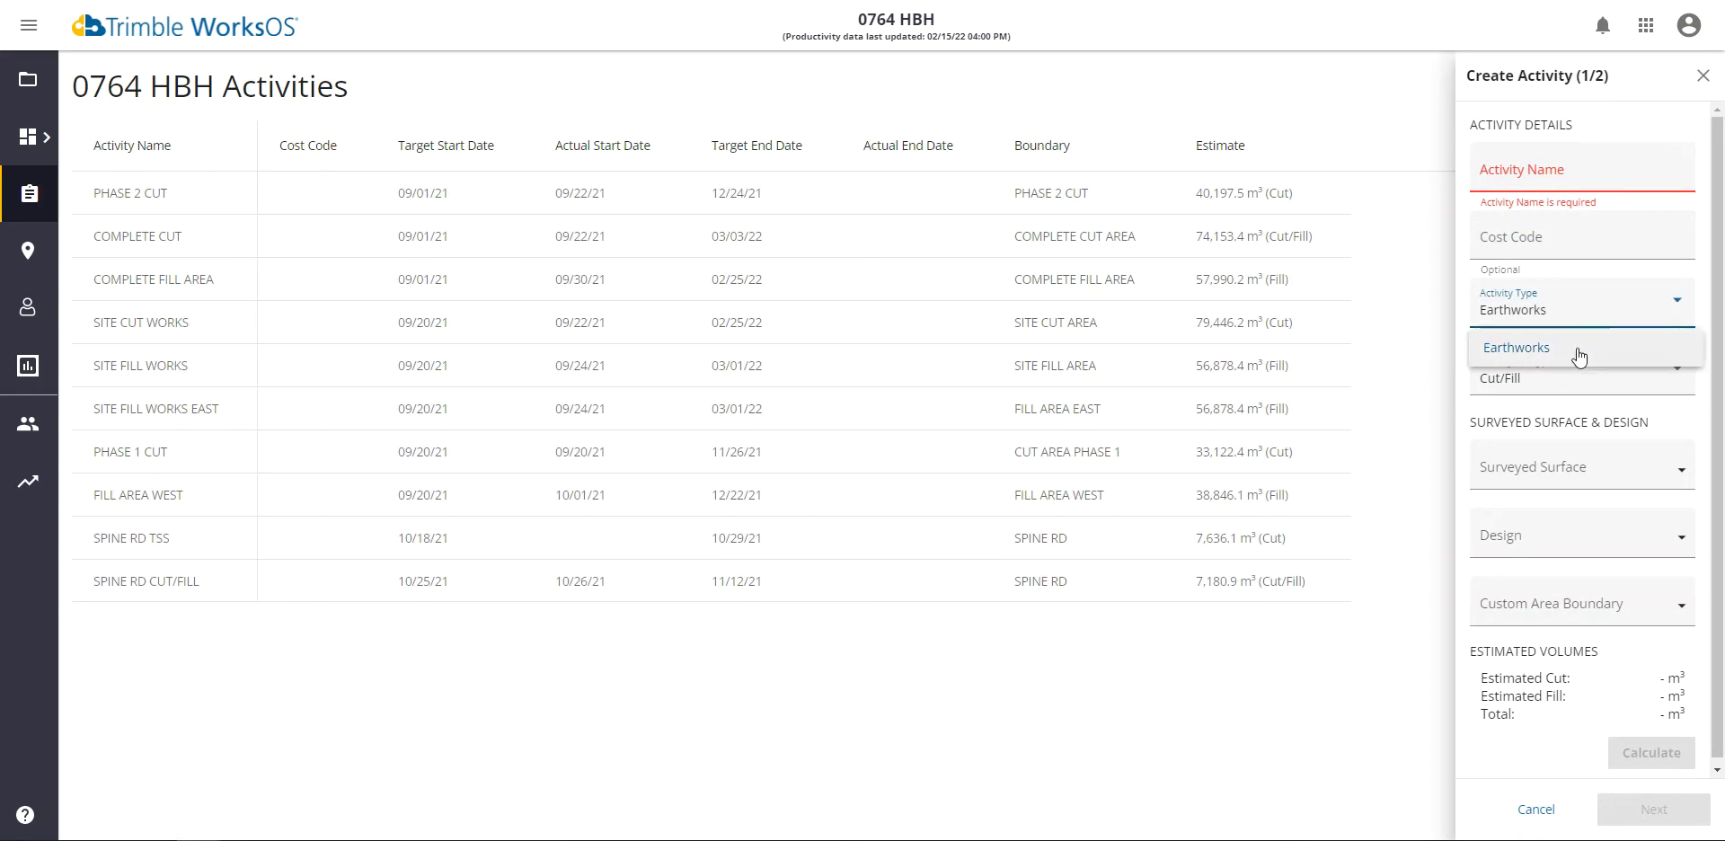
pyautogui.click(1579, 357)
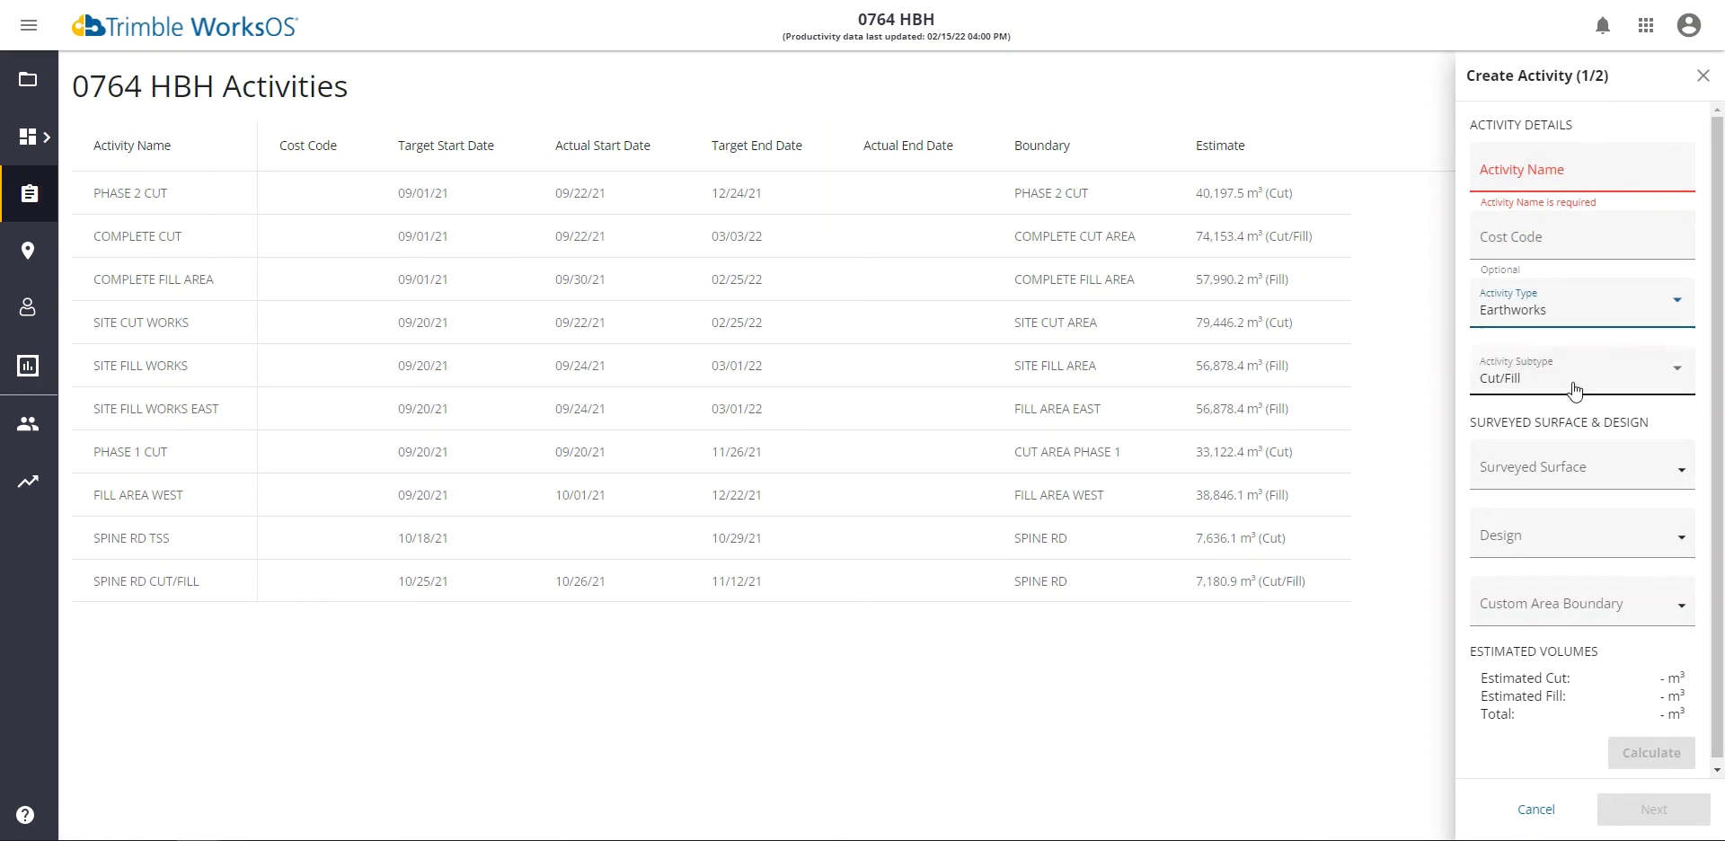
pyautogui.click(1574, 388)
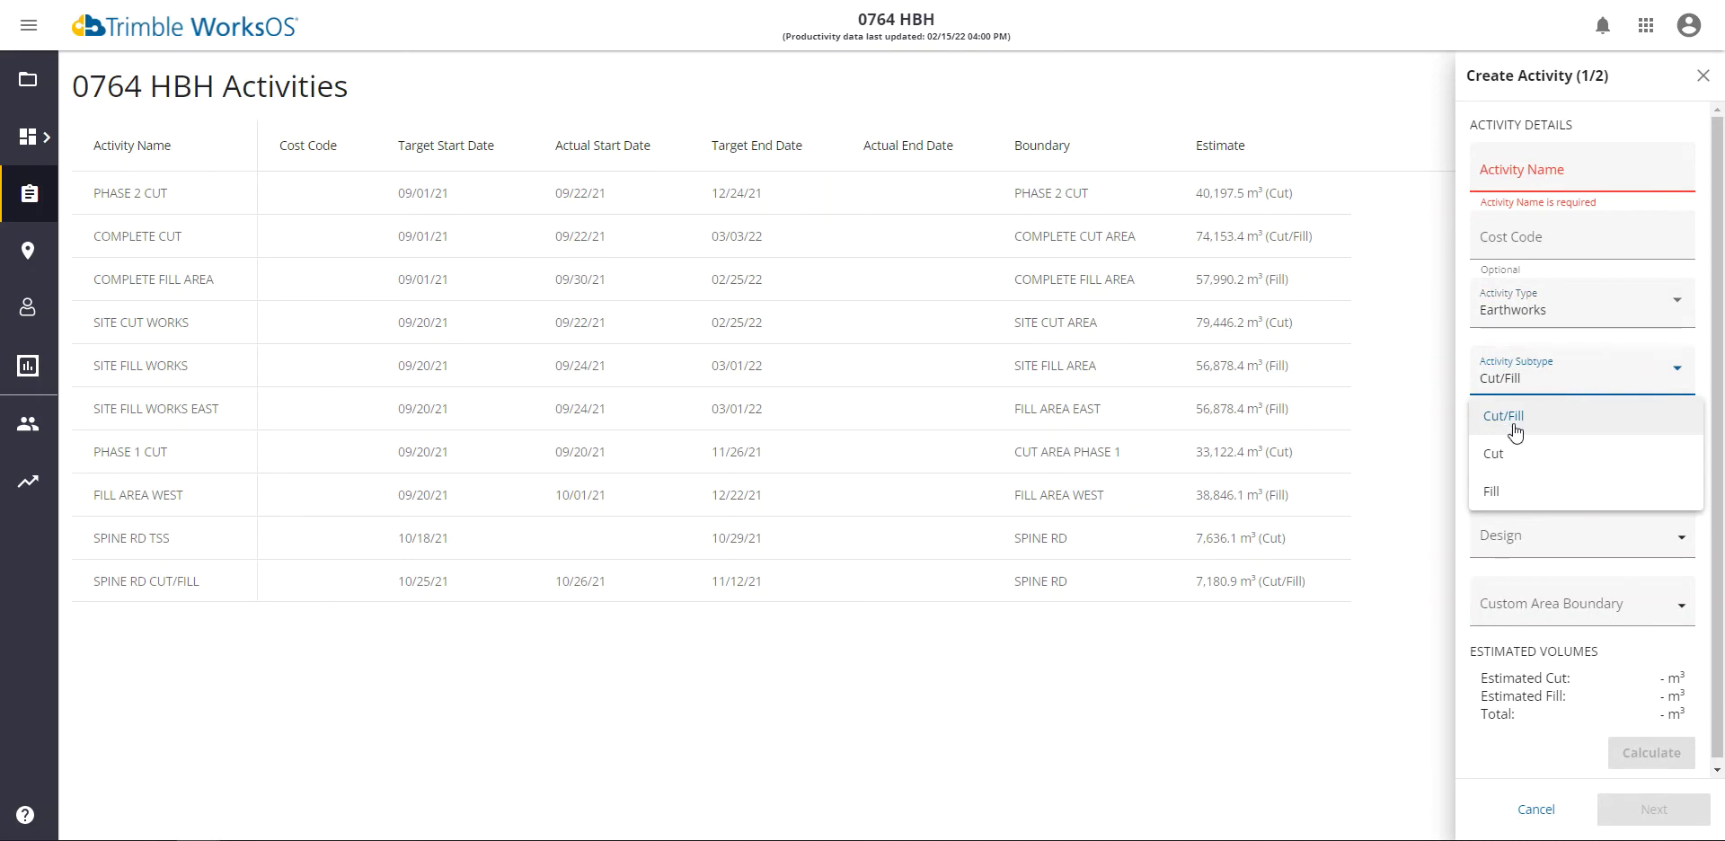
pyautogui.click(1540, 343)
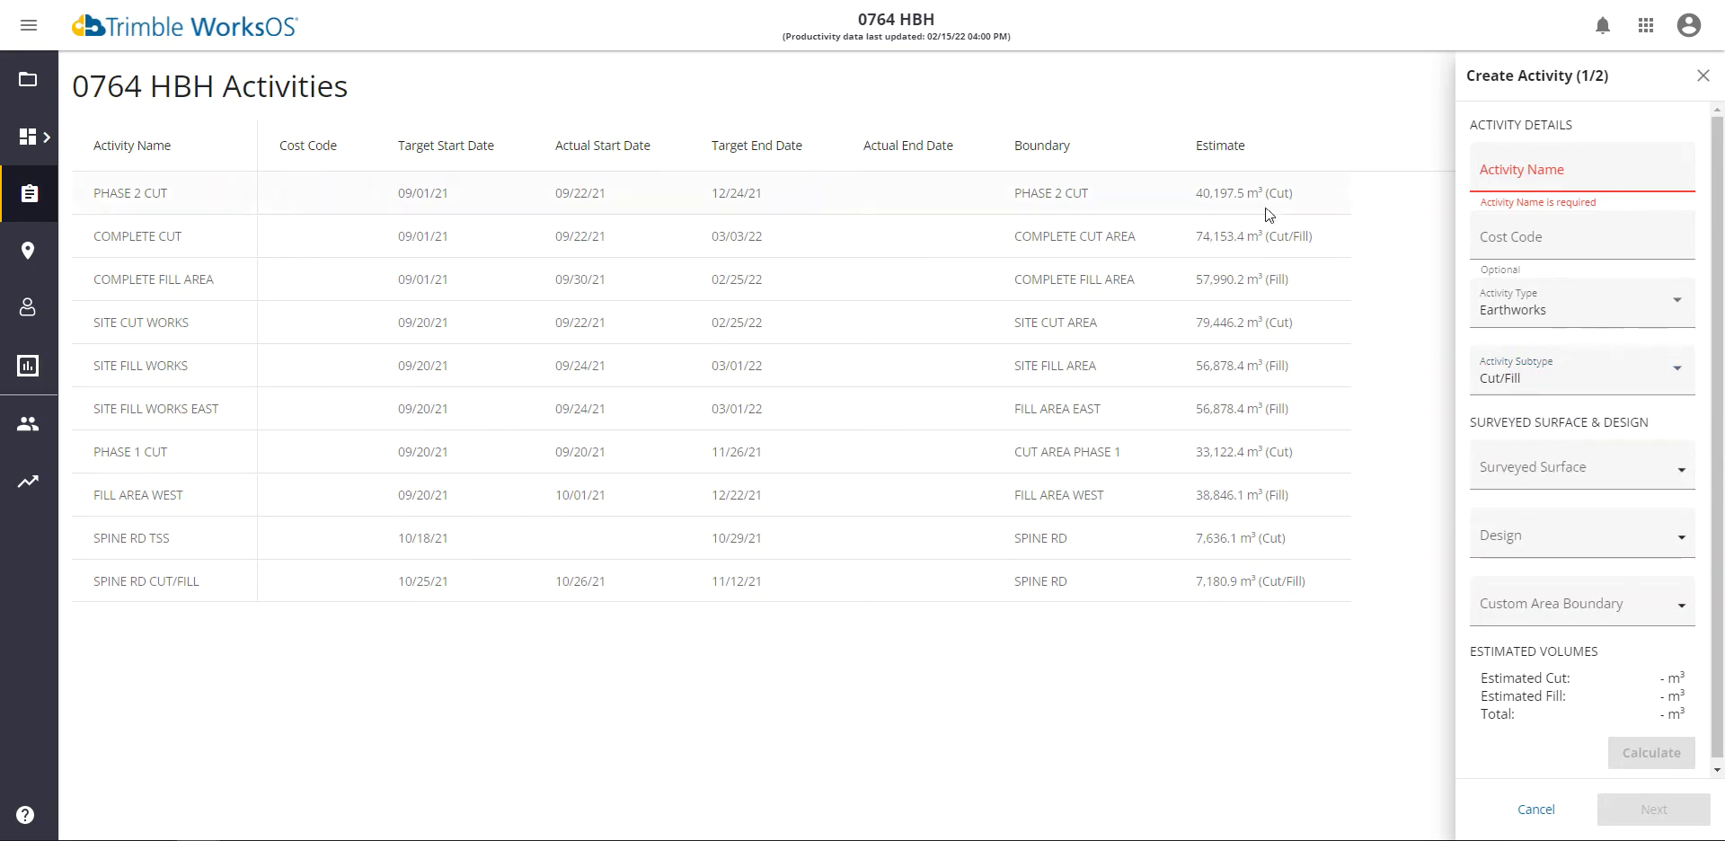
# Step: Choose tin 210900 ACS EGL.ttm as the surveyed surface and tin 1457 FGL-350mm (Core Road D & E) as the design
pyautogui.click(1679, 476)
pyautogui.moveTo(1689, 521); pyautogui.dragTo(1691, 714)
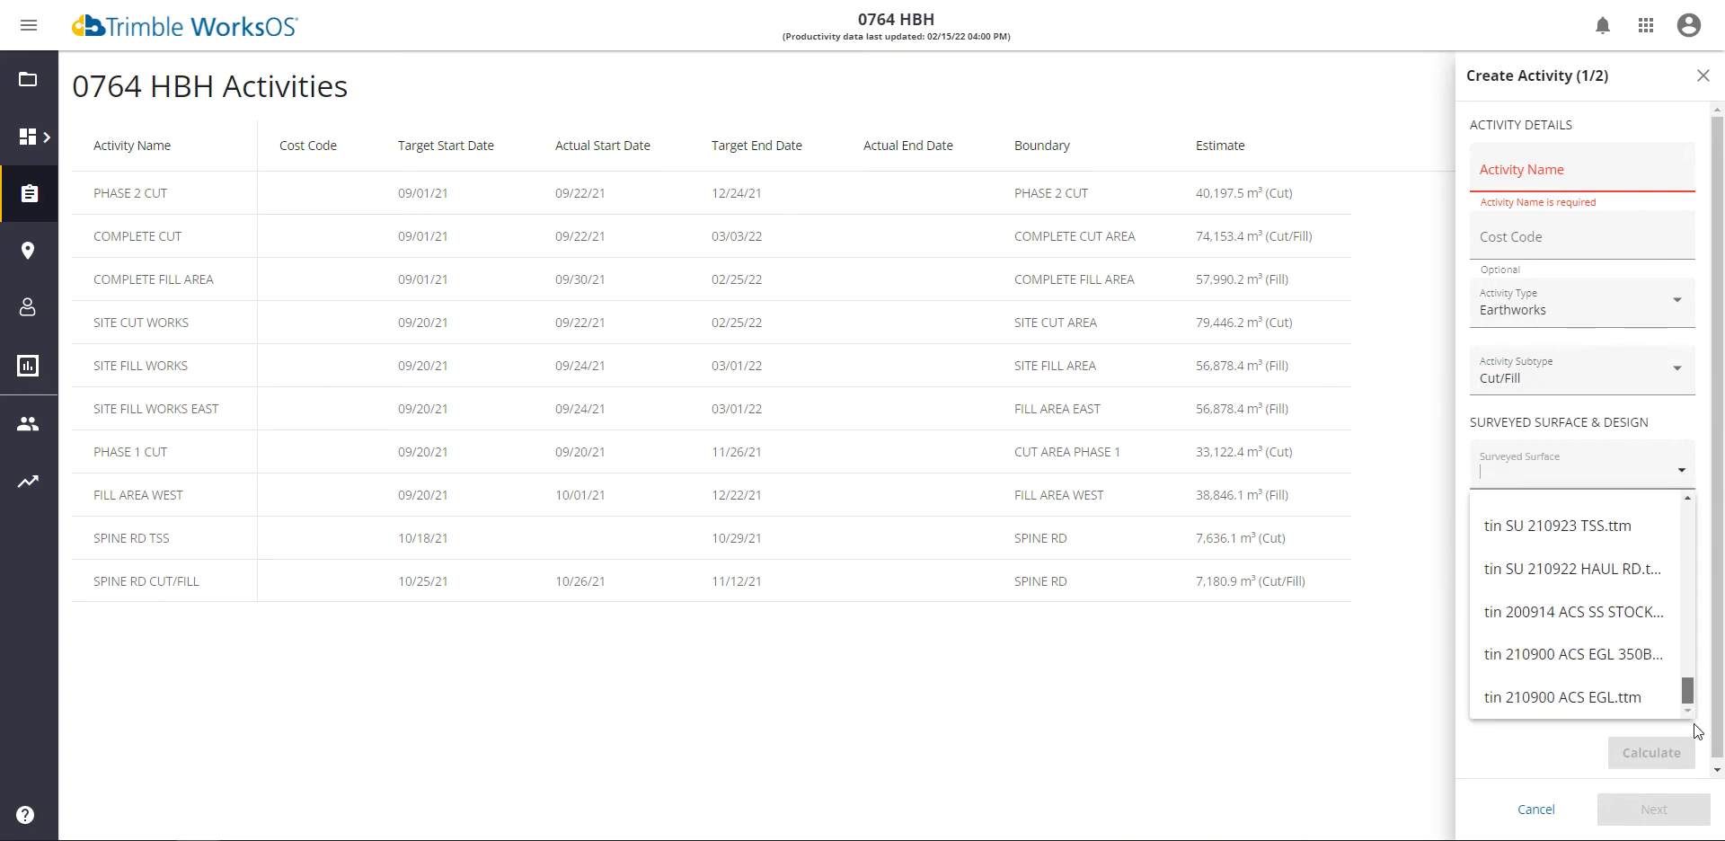
pyautogui.click(1608, 702)
pyautogui.click(1625, 536)
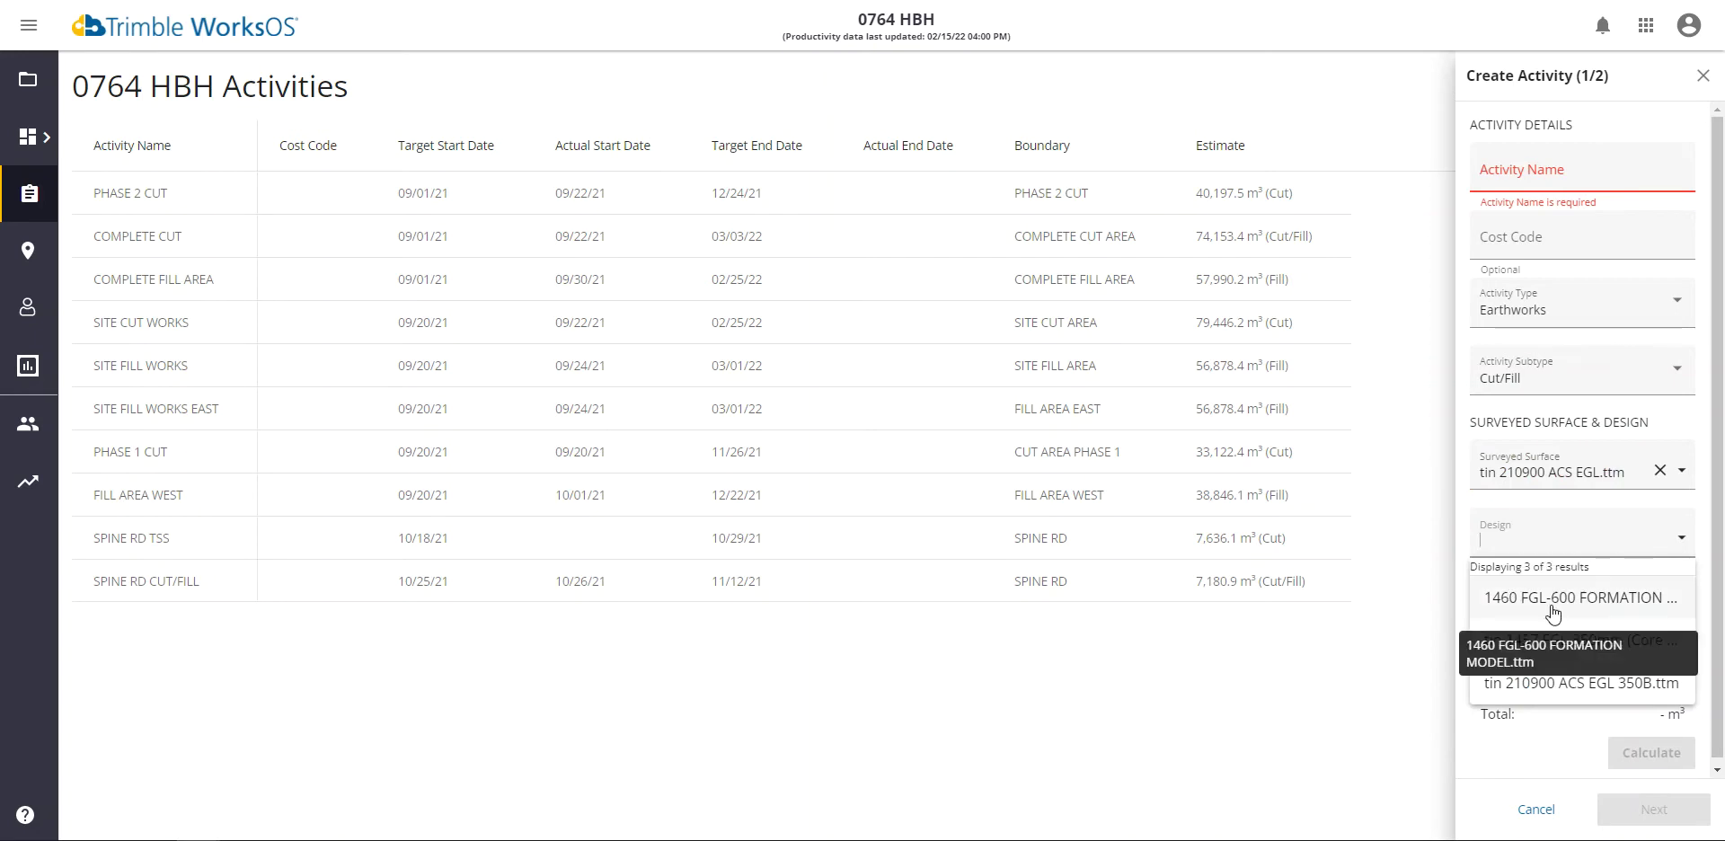
pyautogui.click(1565, 639)
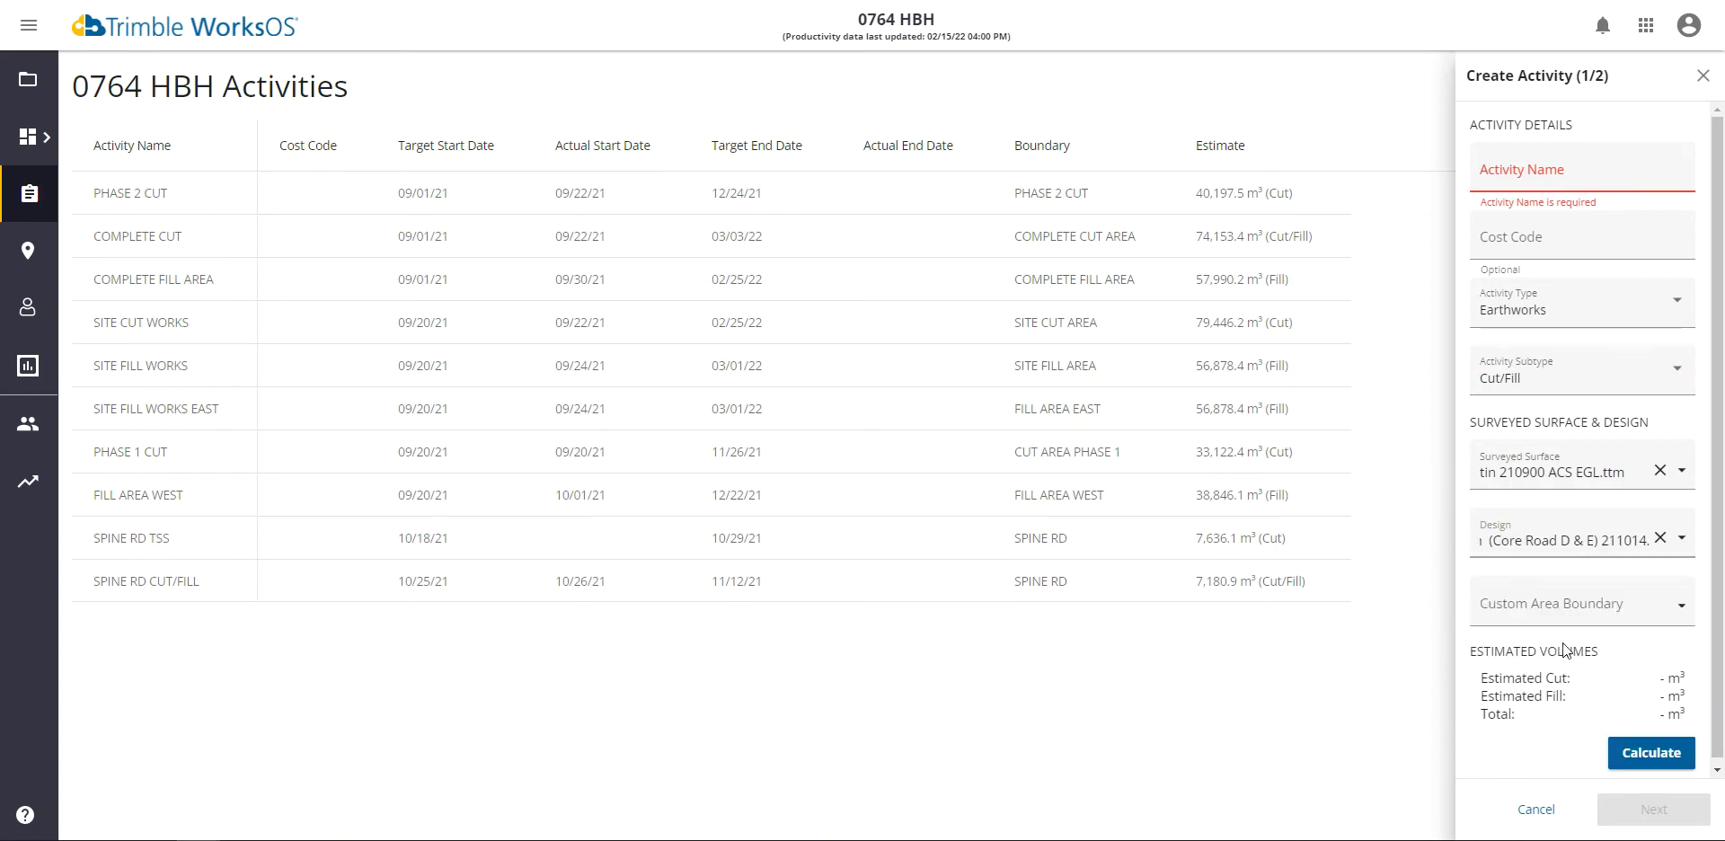
# Step: Set the custom area boundary to COMPLETE FILL AREA and calculate the estimated volumes
pyautogui.click(1554, 602)
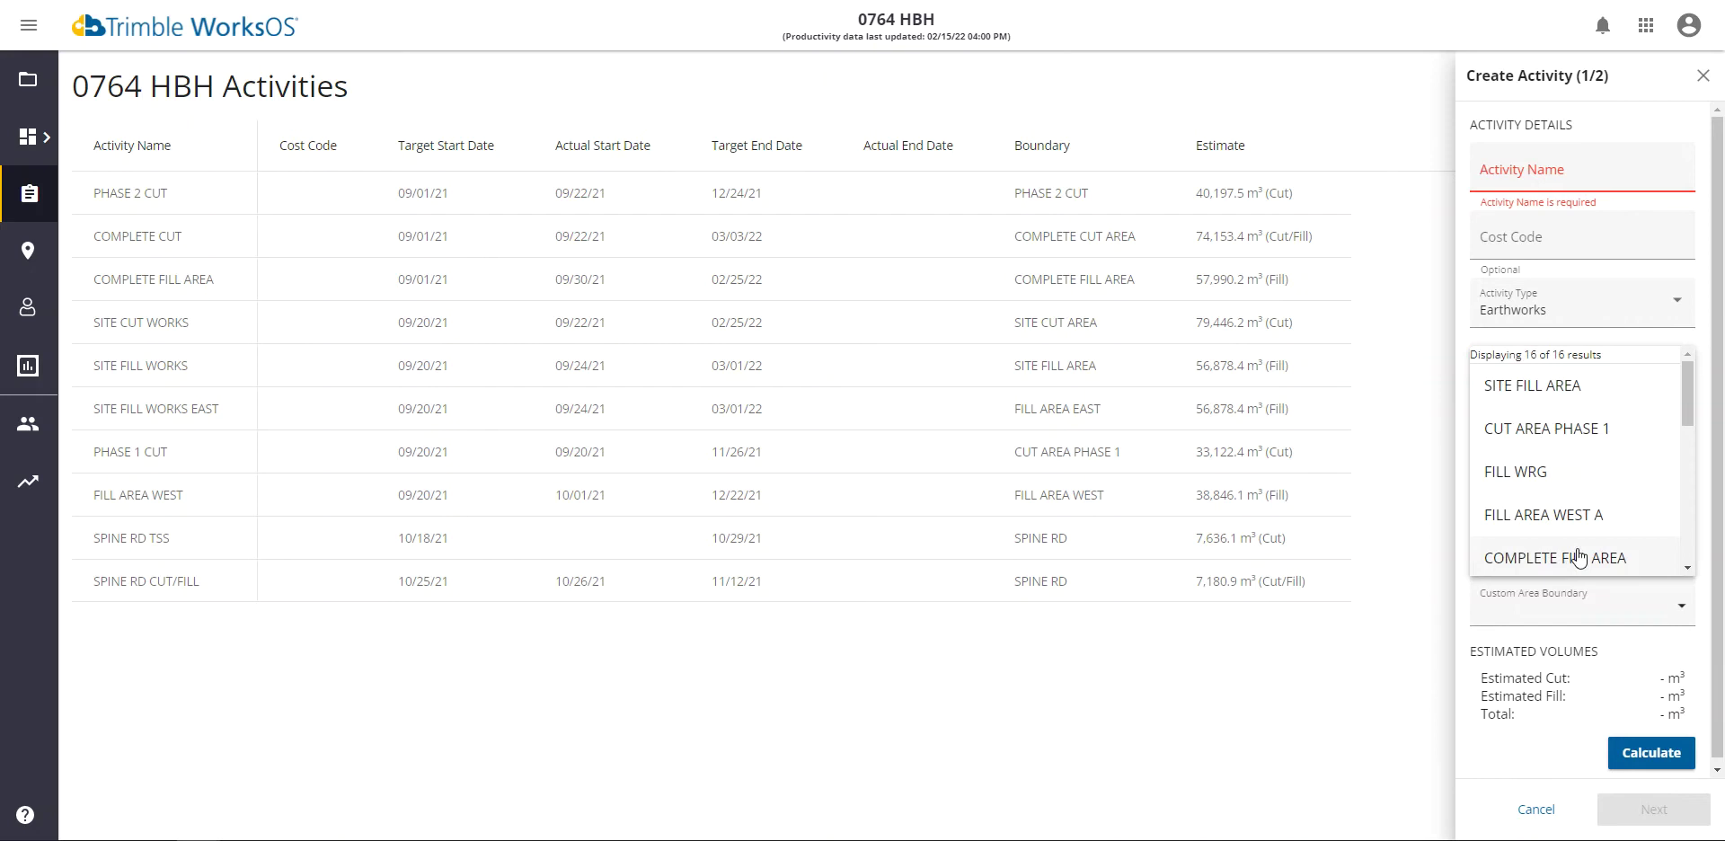
pyautogui.click(1579, 559)
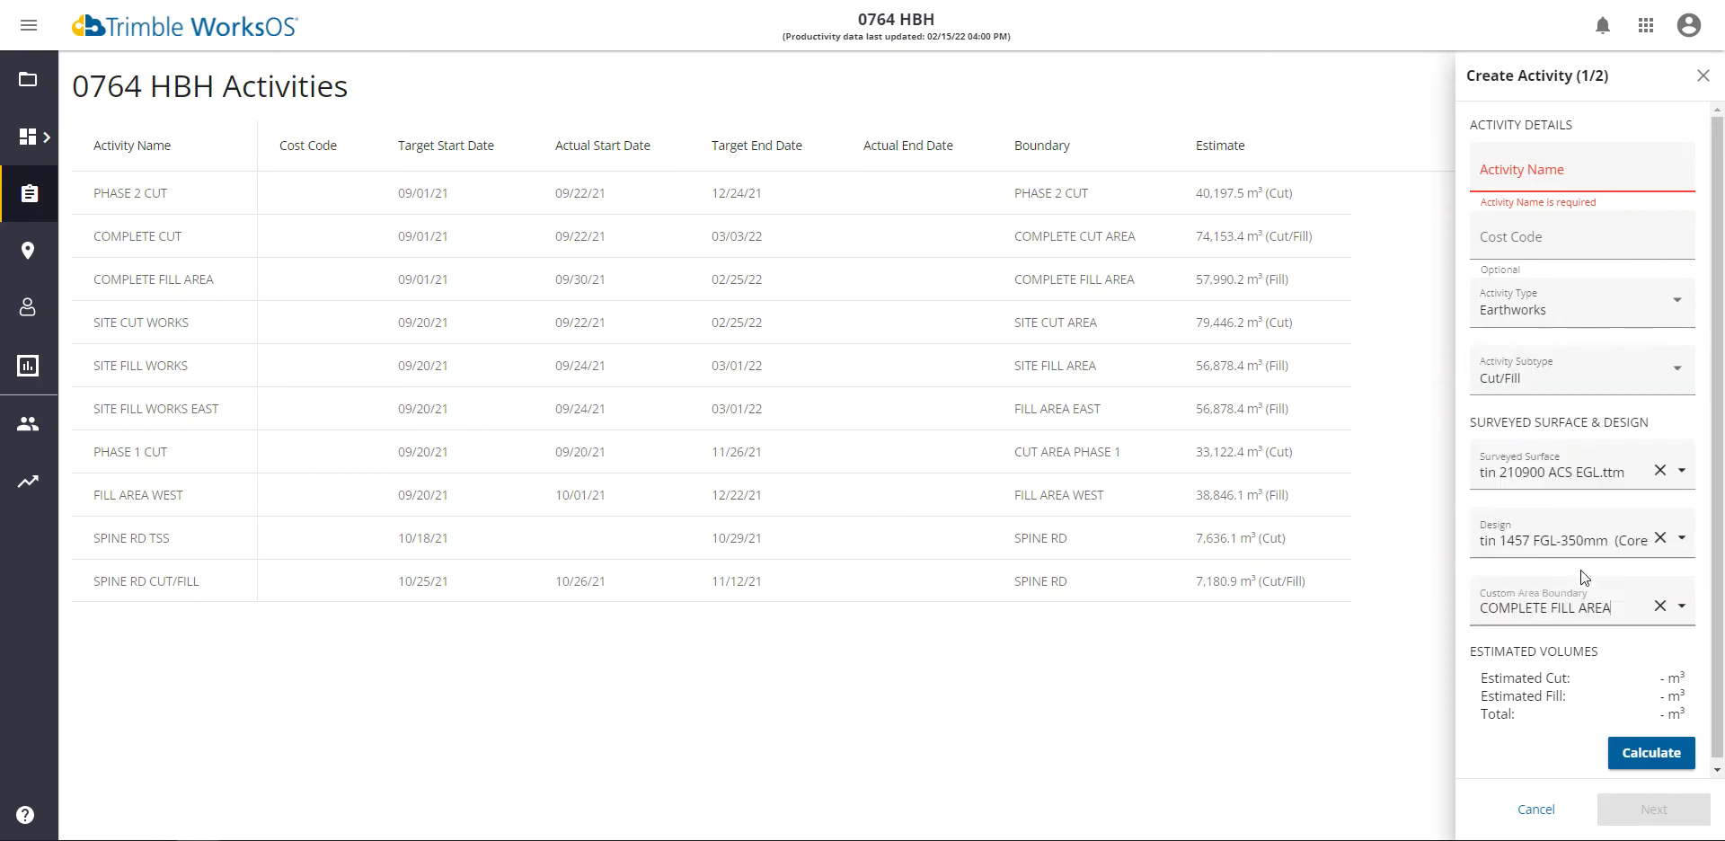
pyautogui.click(1651, 754)
# Step: Change the activity subtype to Cut, name the activity "Cut Area" and continue to its targets
pyautogui.click(1594, 370)
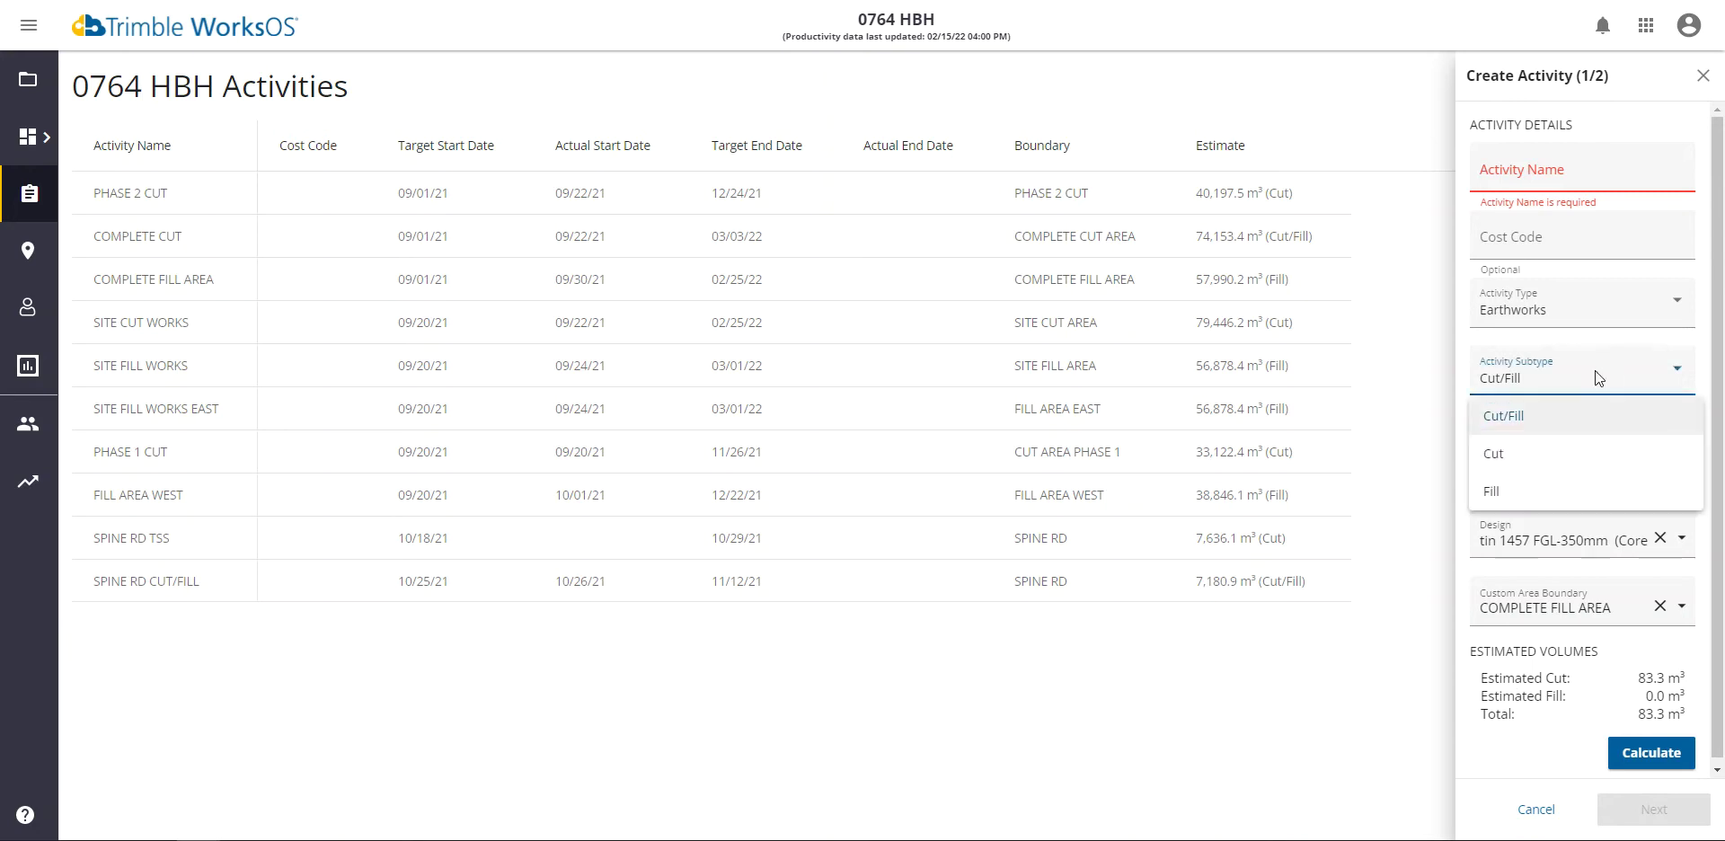
pyautogui.click(1539, 458)
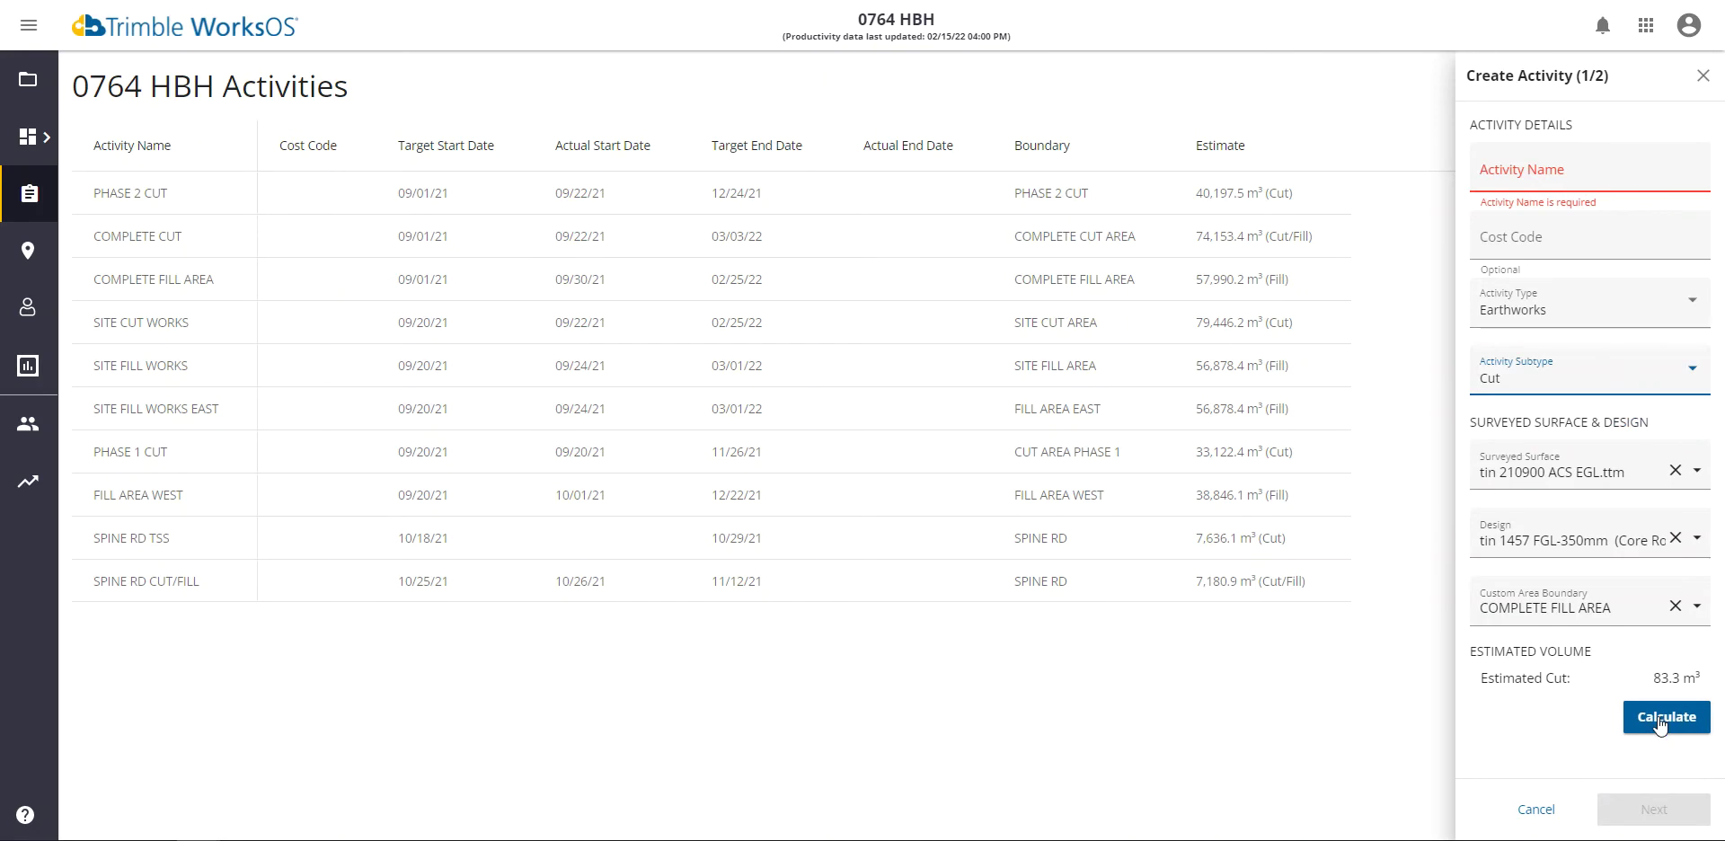
pyautogui.click(1534, 171)
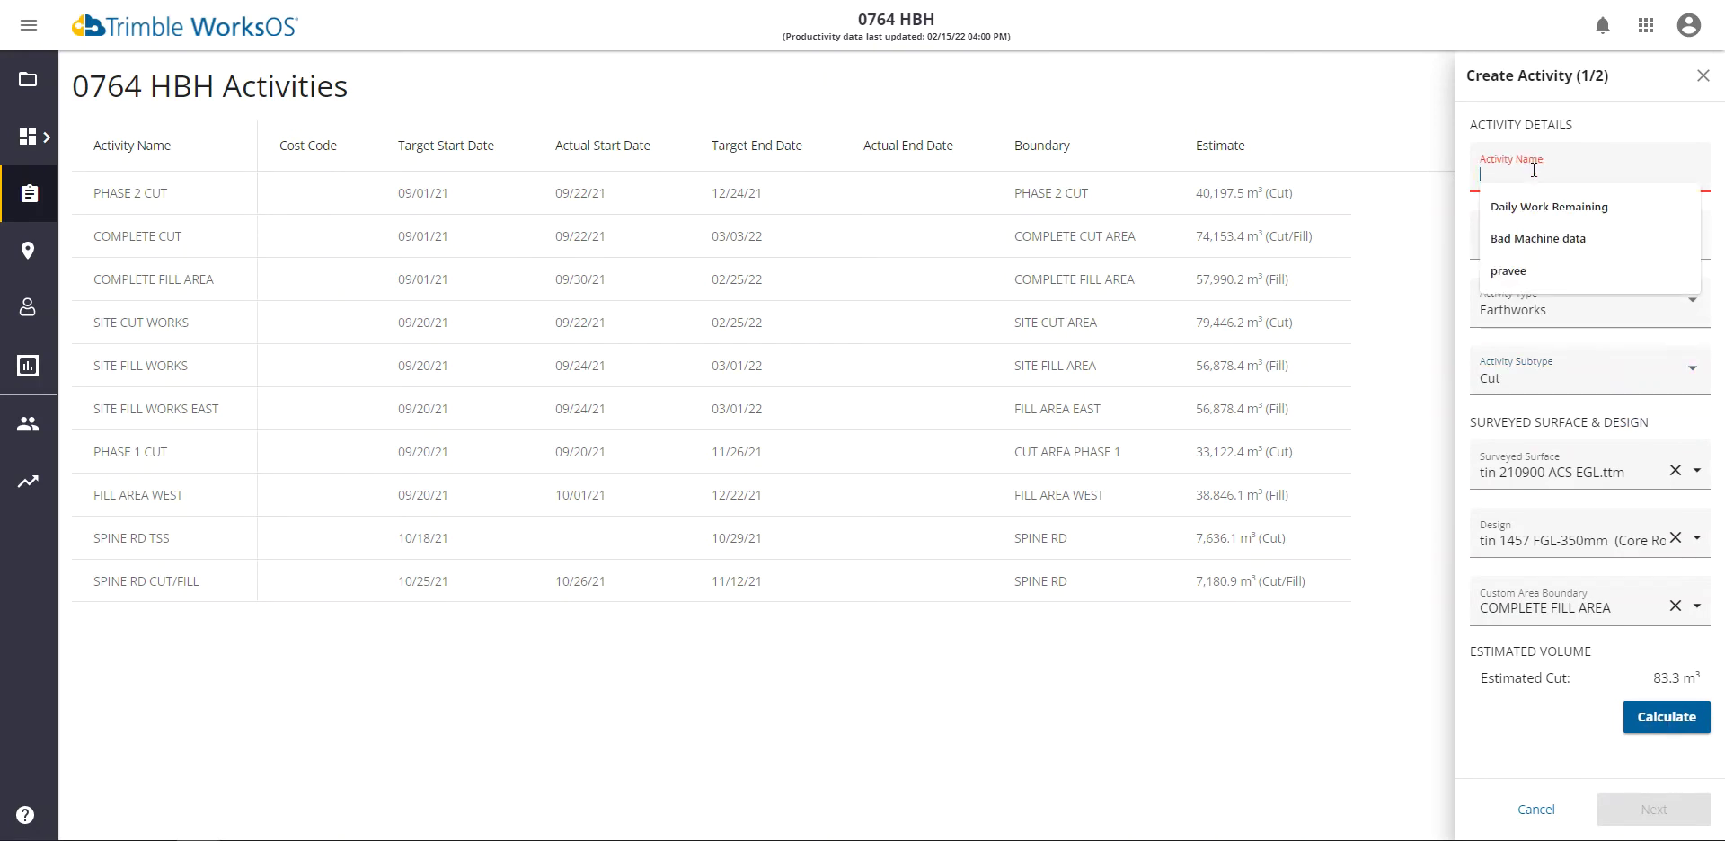
pyautogui.write('Cut A')
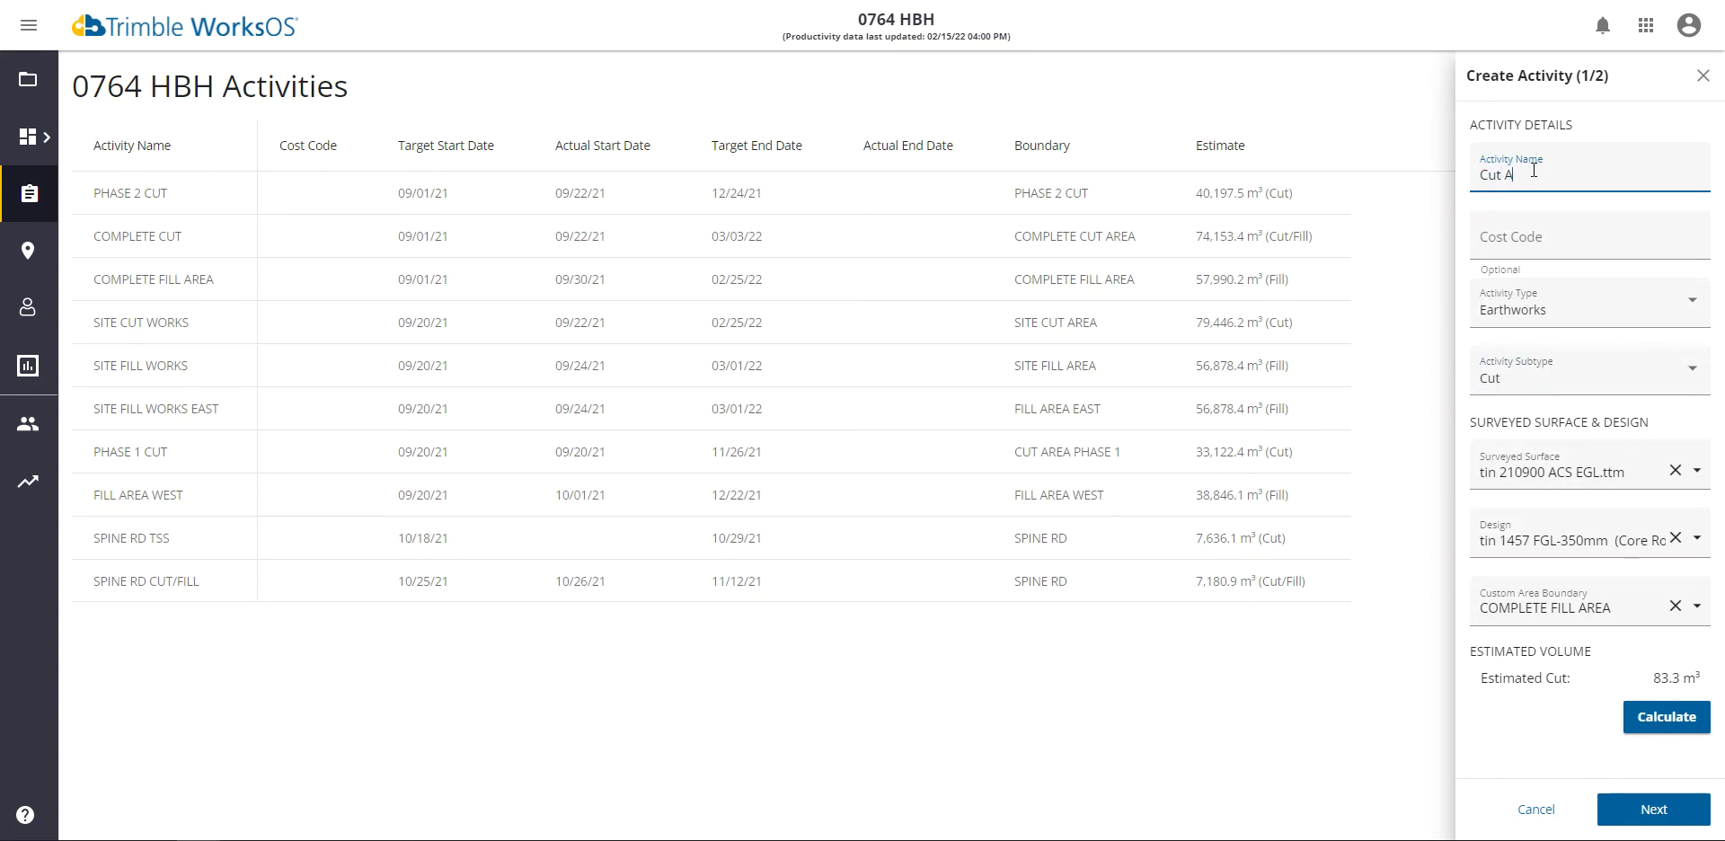
pyautogui.write('erea')
pyautogui.click(1651, 806)
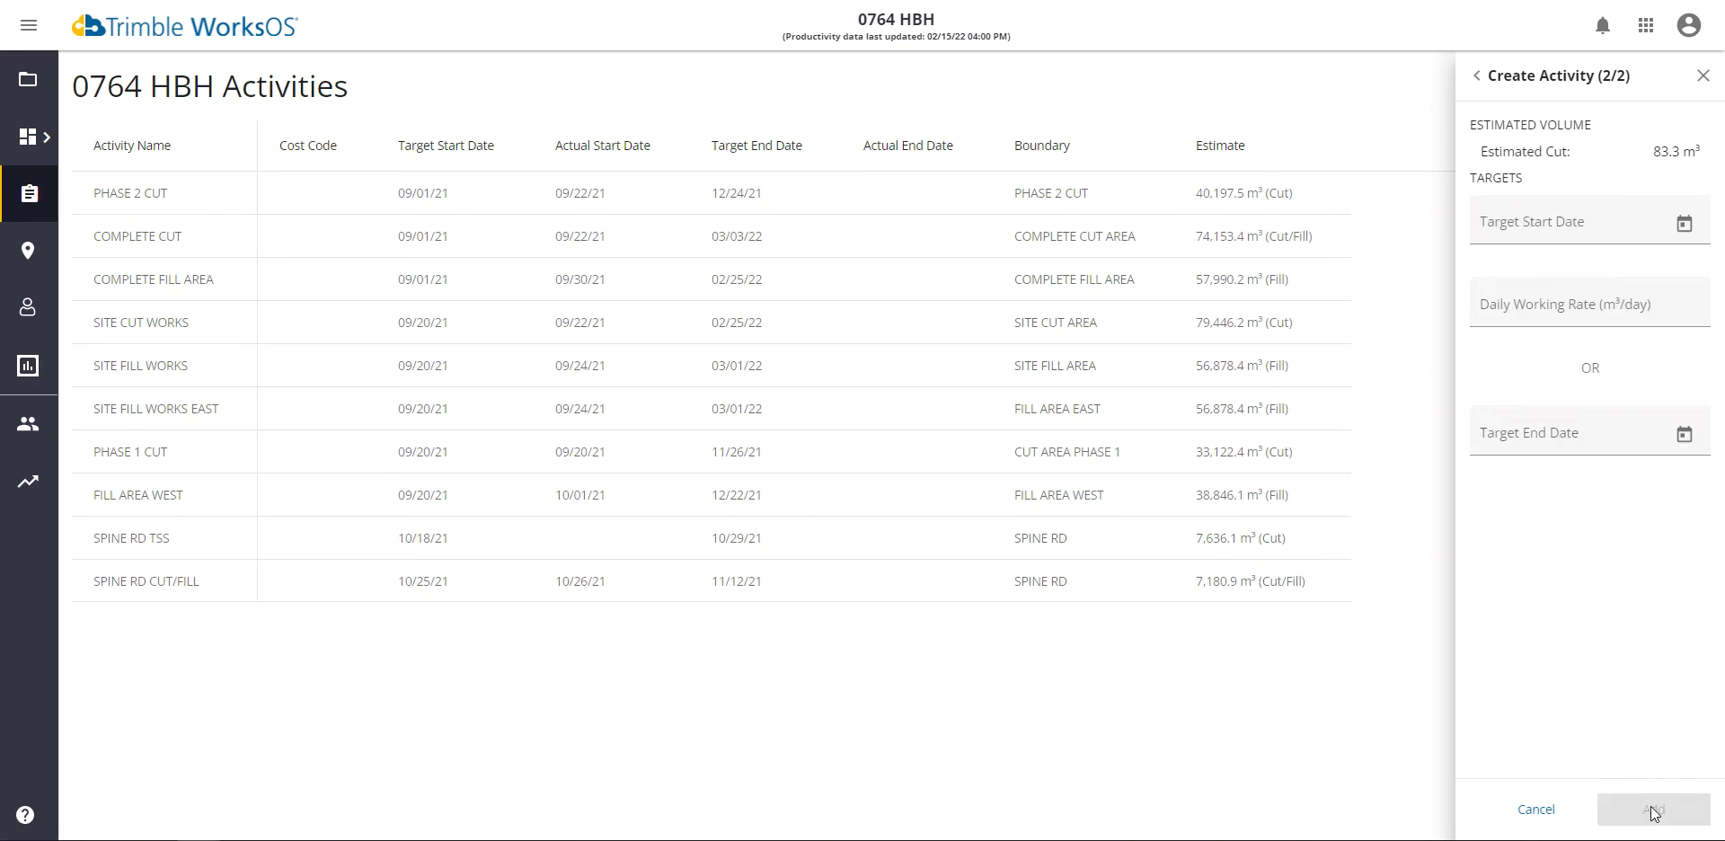
# Step: Set the target start date to 03/07/22 and the daily working rate to 40 m³/day, and add the activity
pyautogui.click(1574, 221)
pyautogui.click(1685, 222)
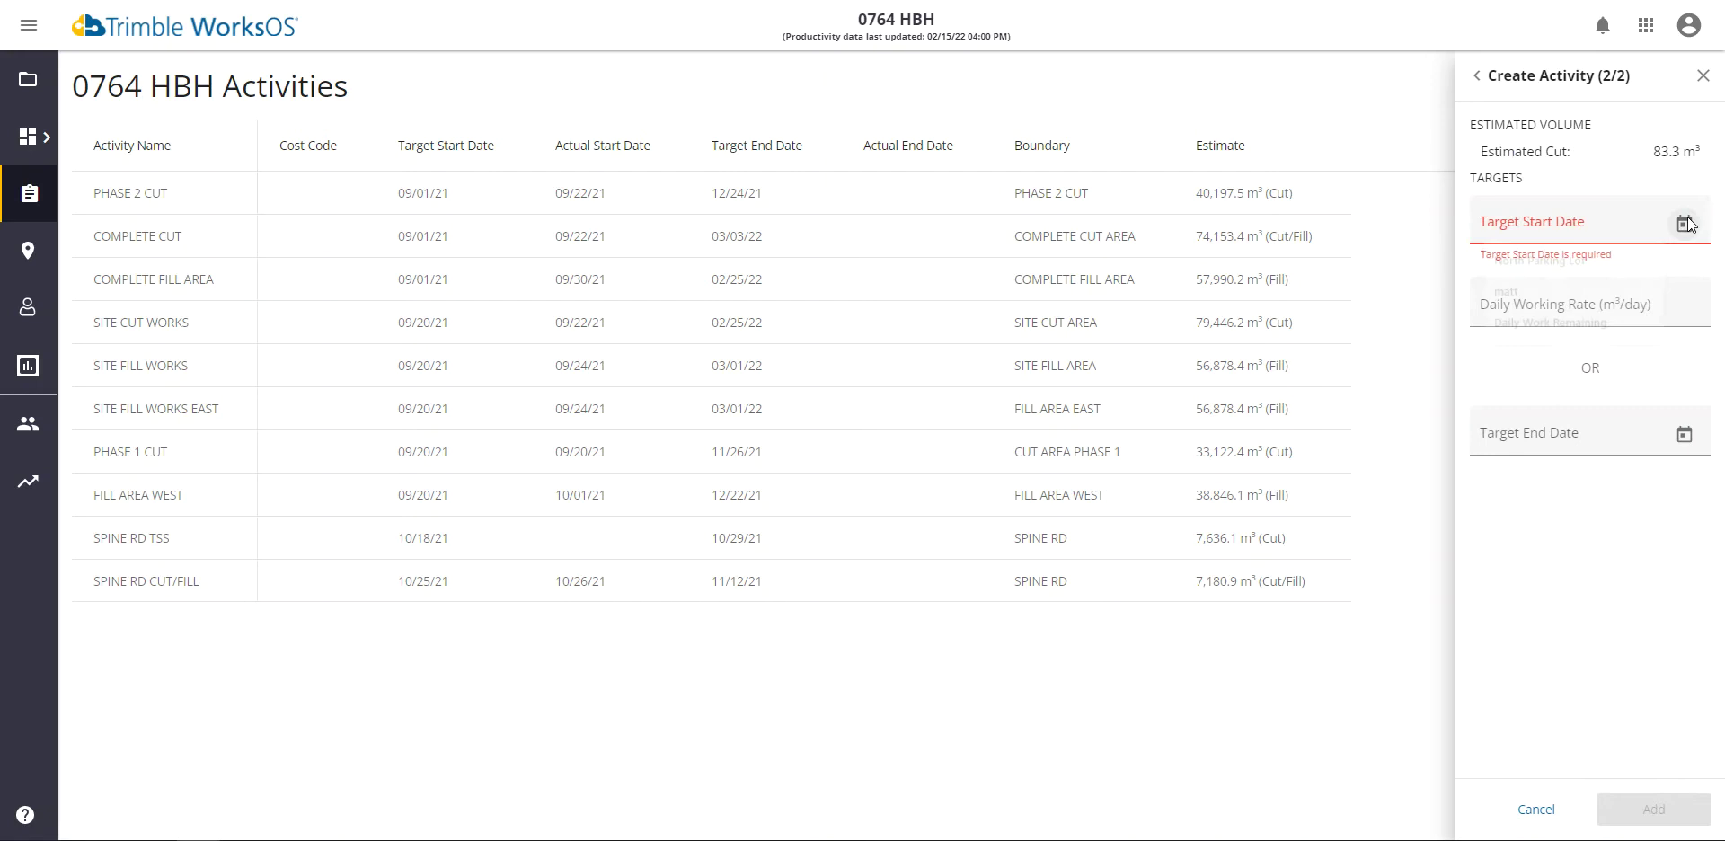
pyautogui.click(1506, 440)
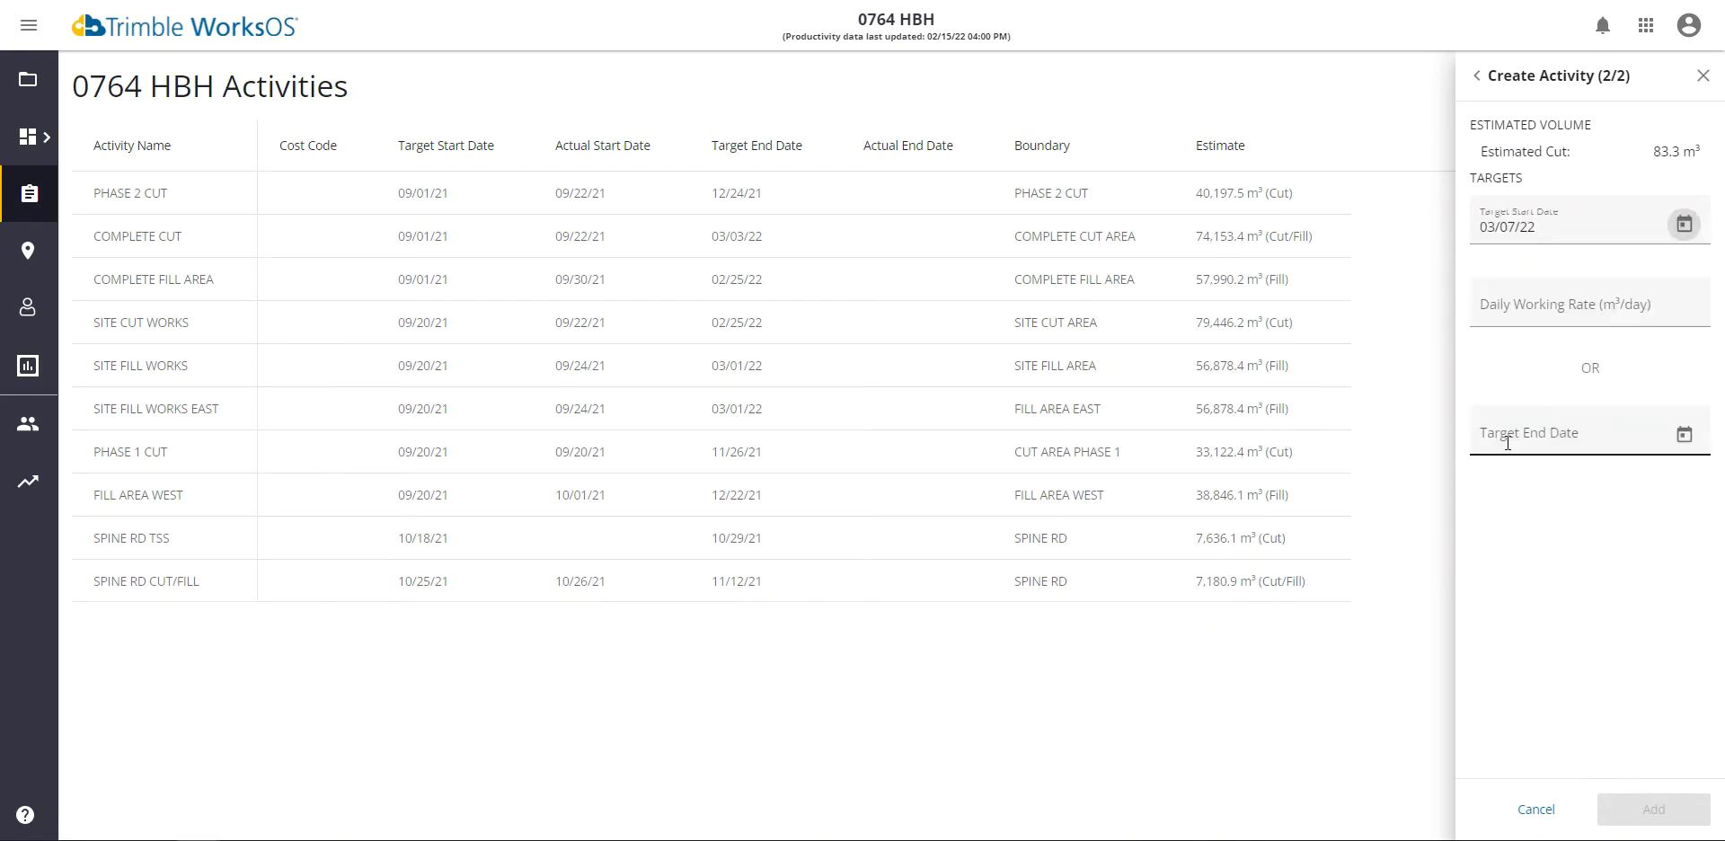
pyautogui.click(1538, 306)
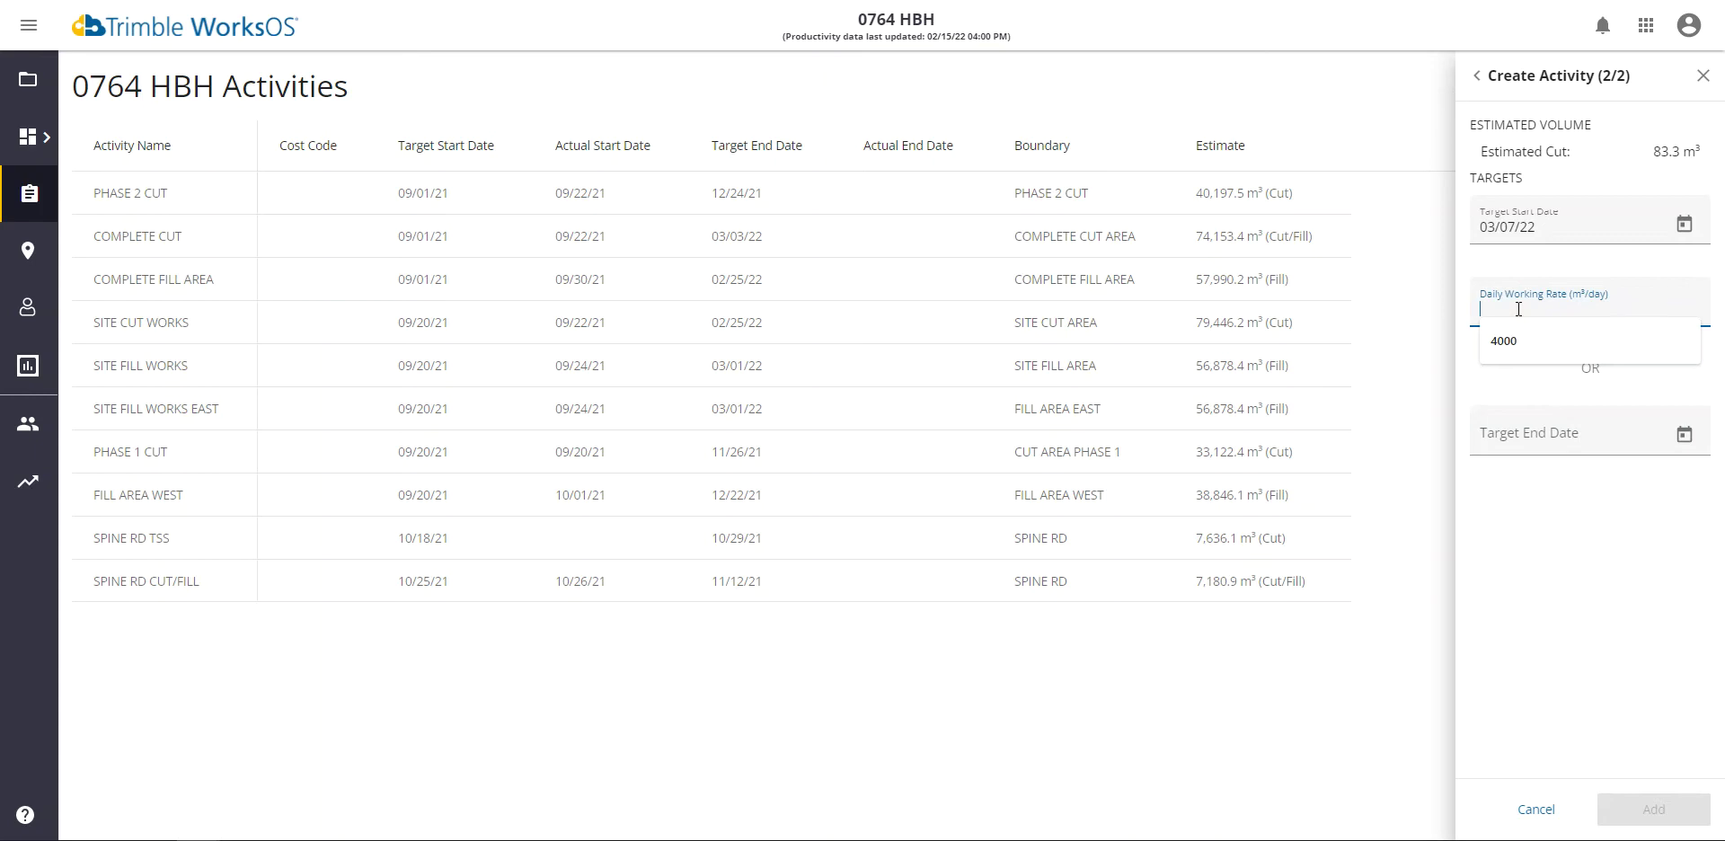
pyautogui.write('40')
pyautogui.click(1550, 439)
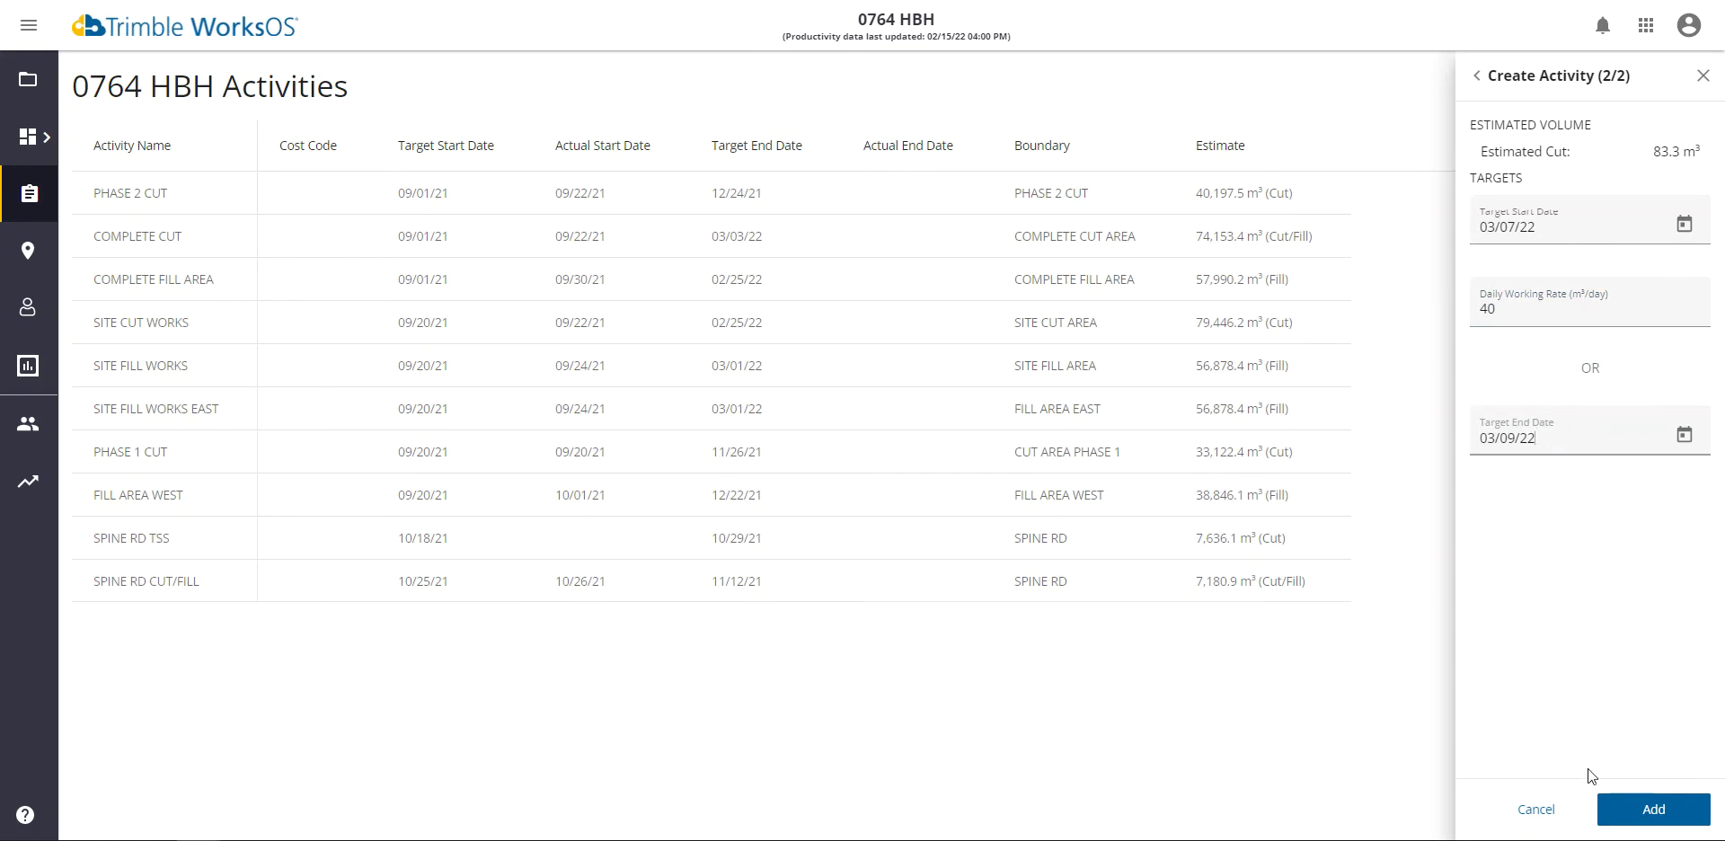
pyautogui.click(1626, 811)
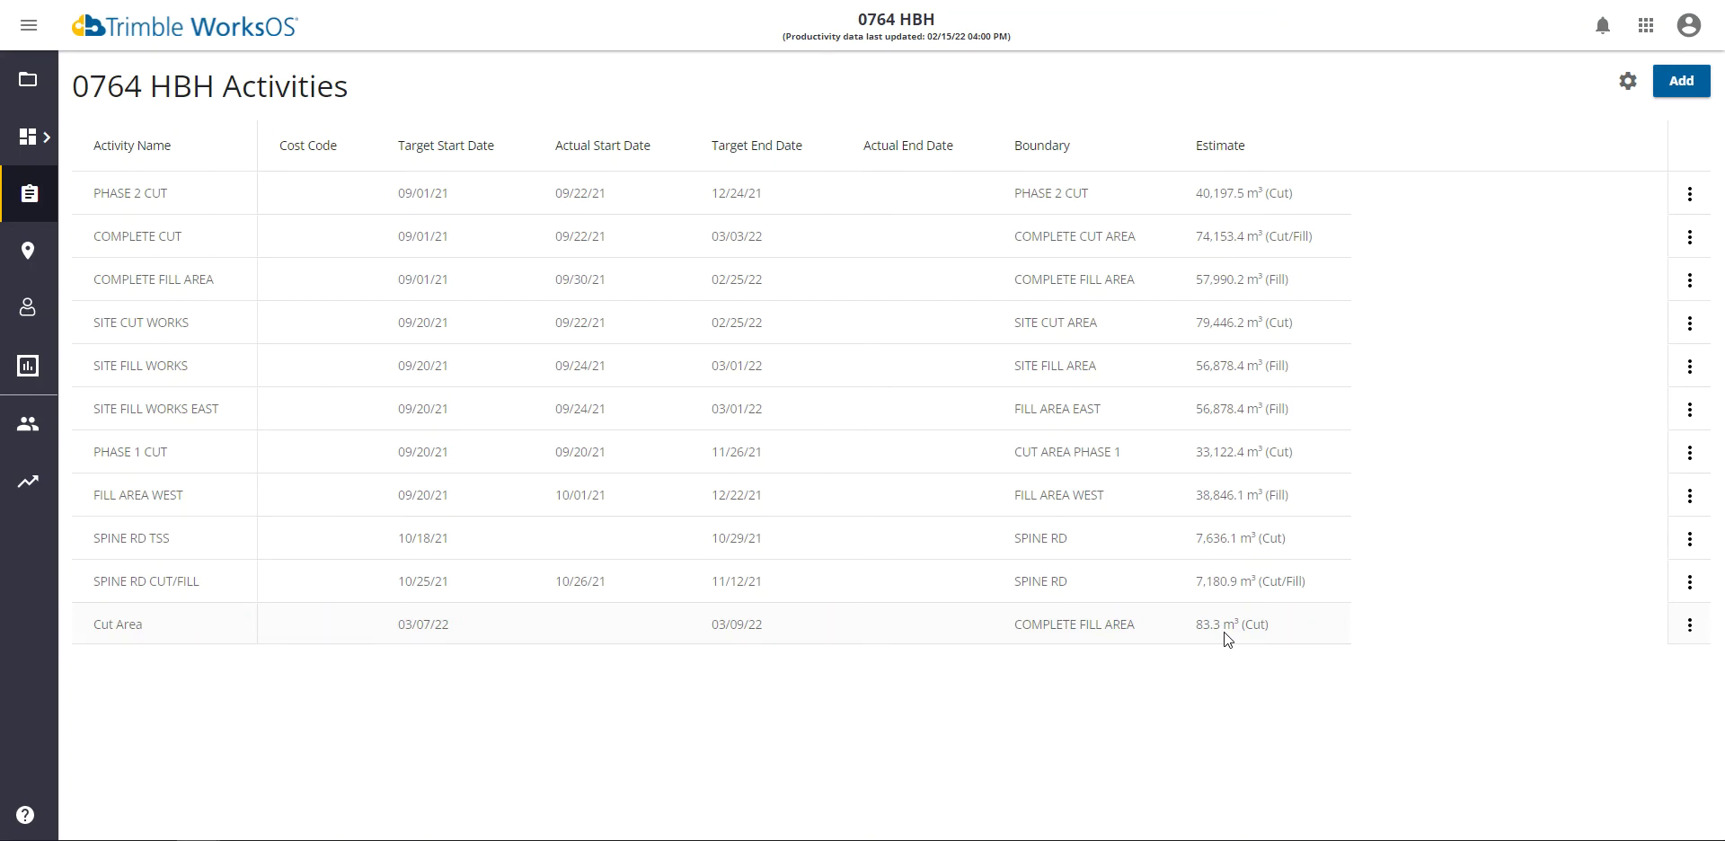
# Step: Show the Cut Area activity on the Activity Dashboard
pyautogui.moveTo(34, 137)
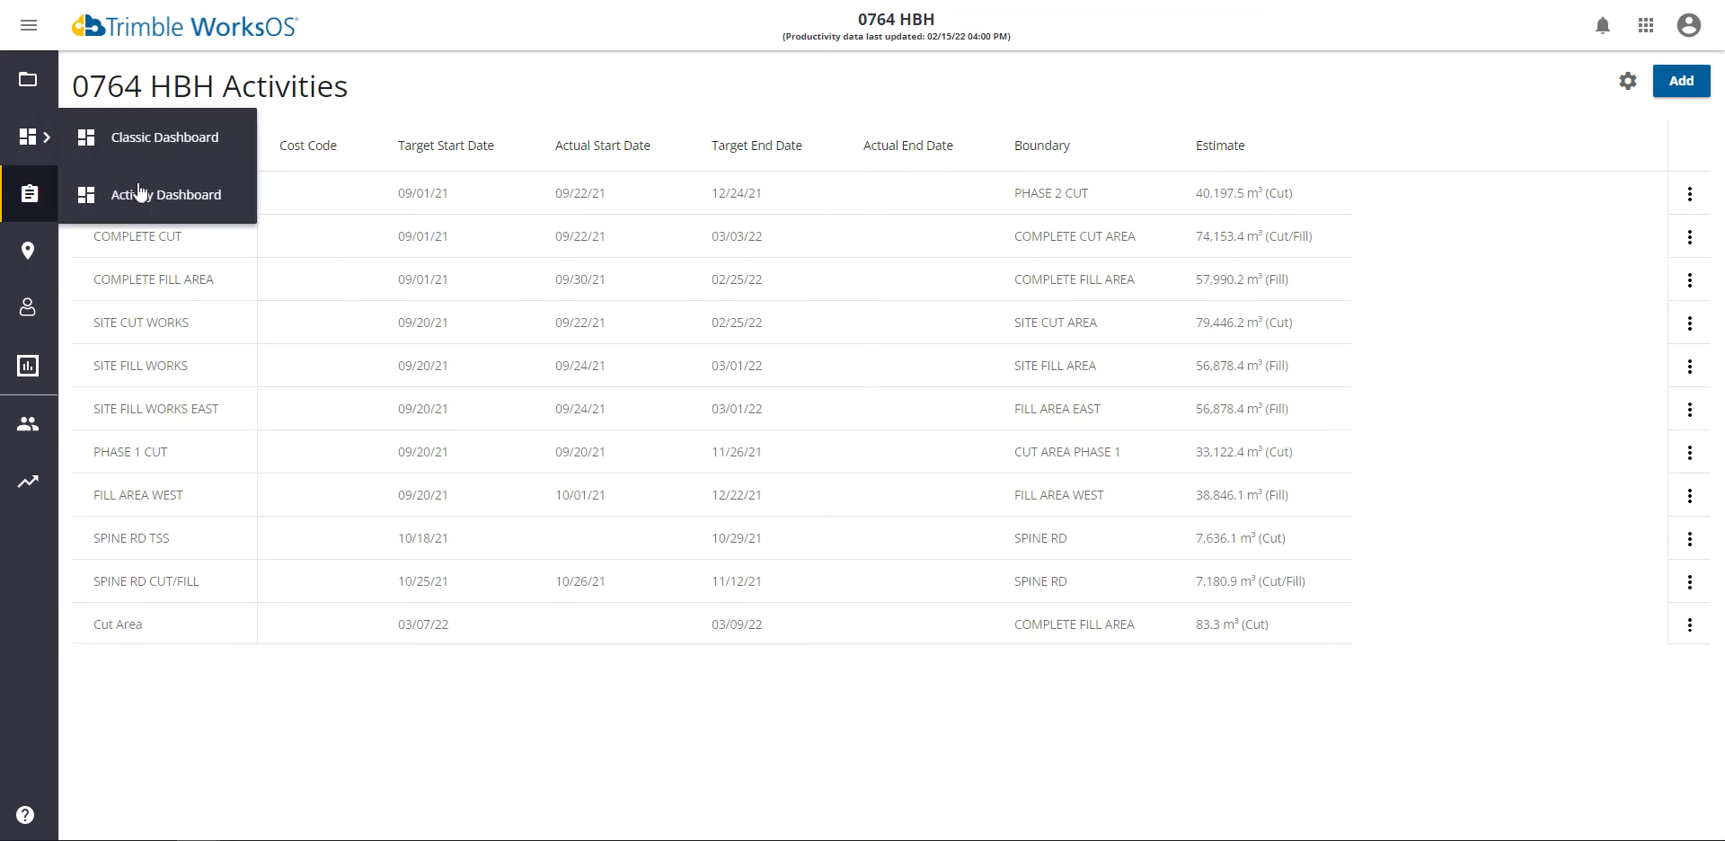
pyautogui.click(158, 209)
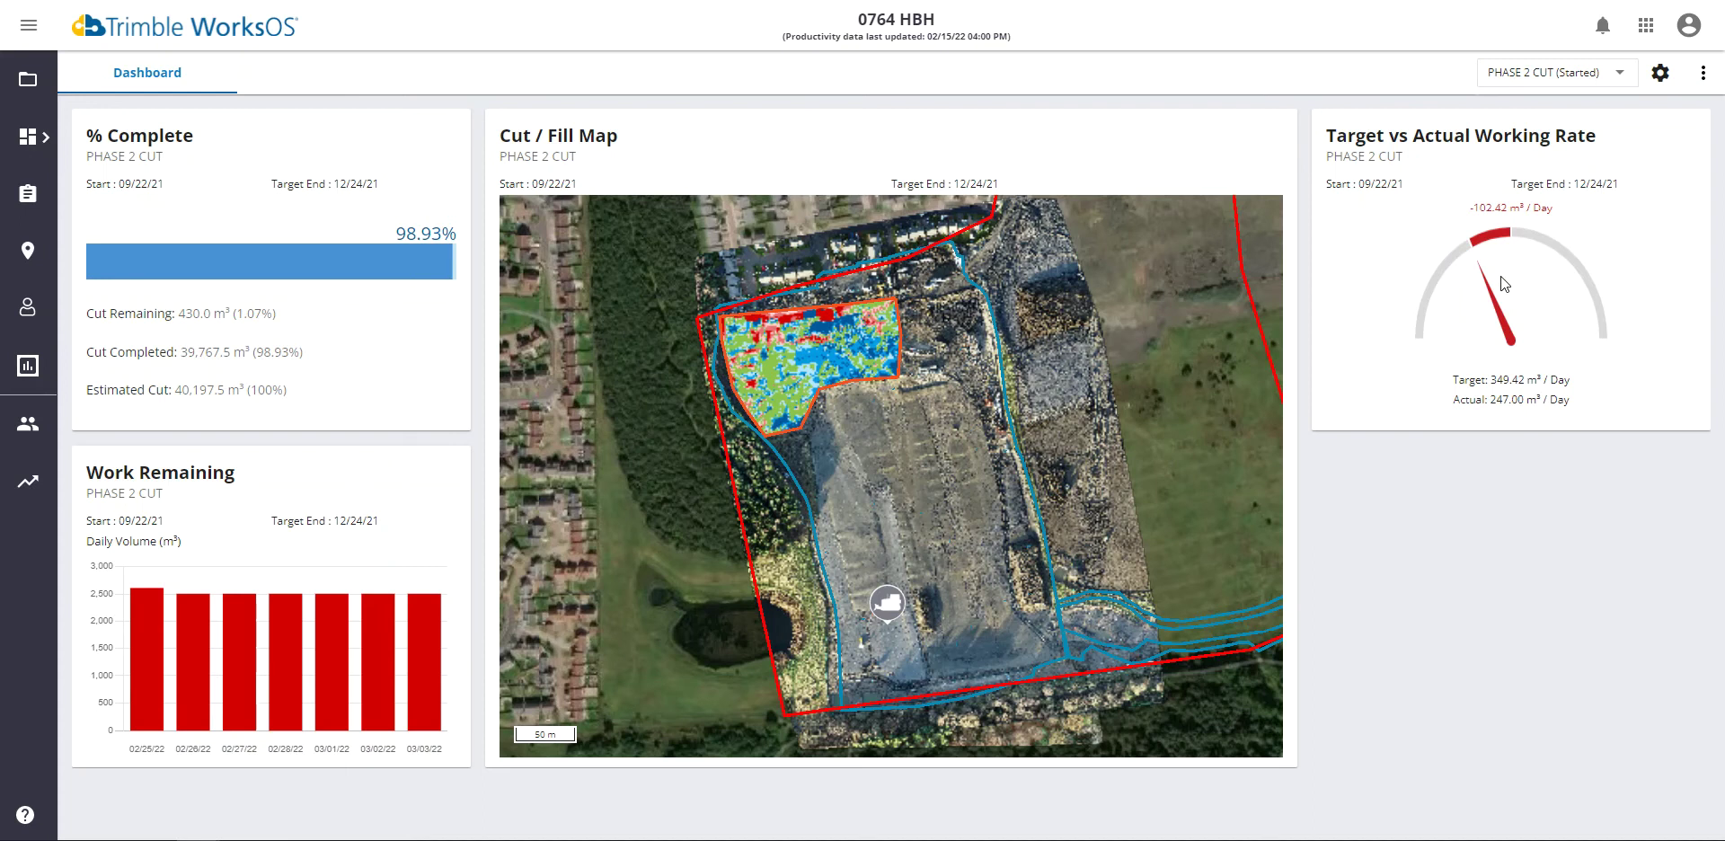
pyautogui.click(1560, 72)
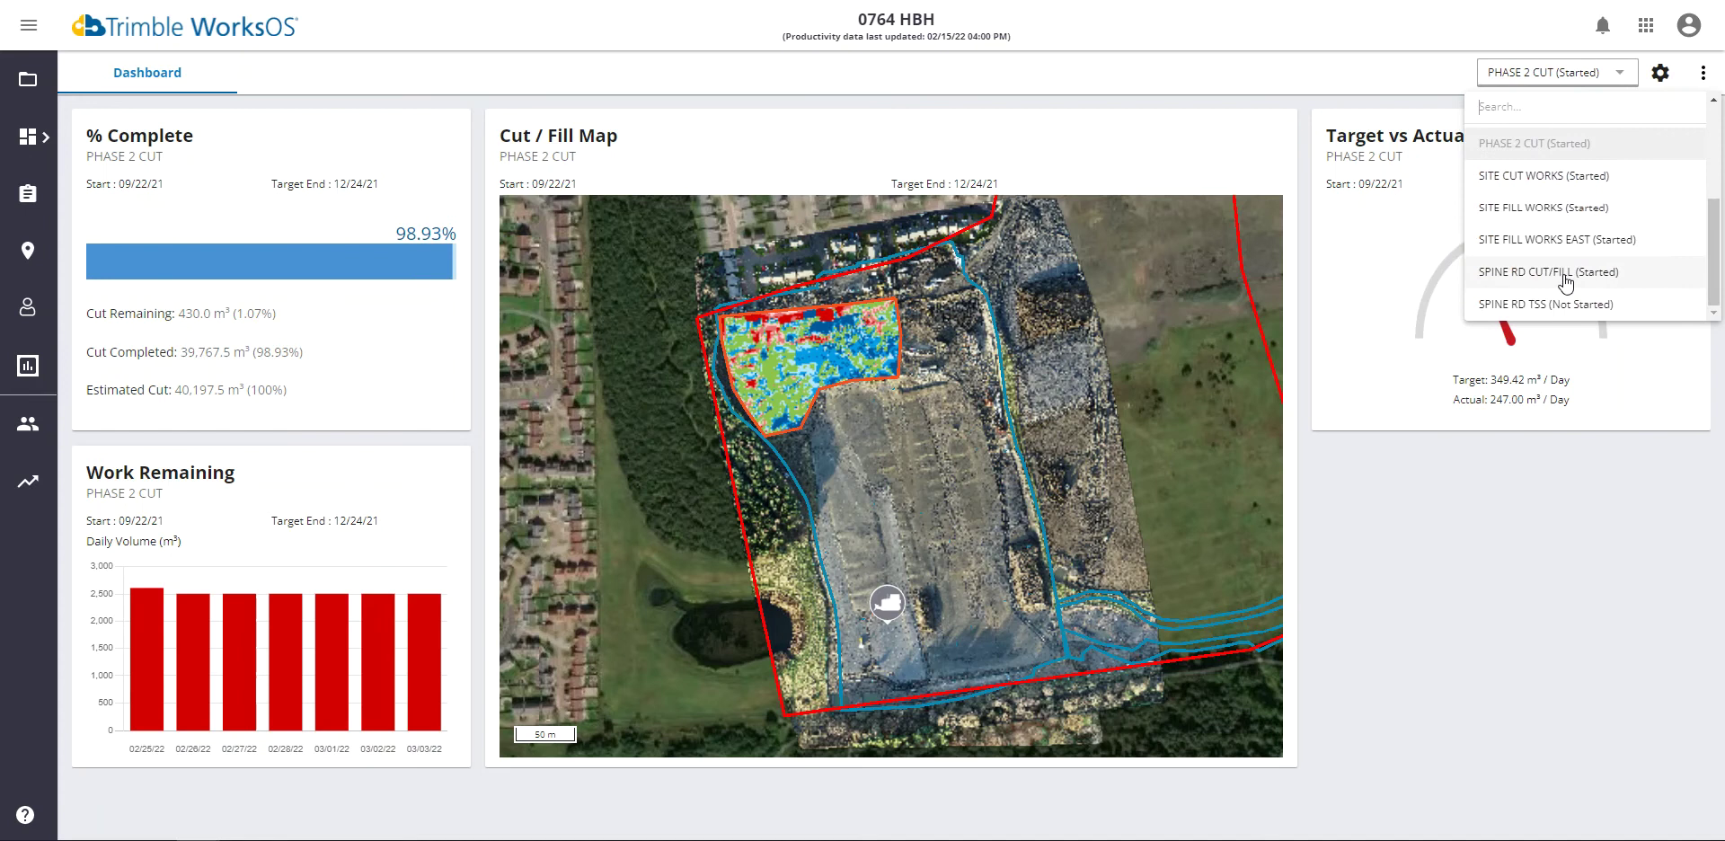
pyautogui.scroll(3, 1577, 269)
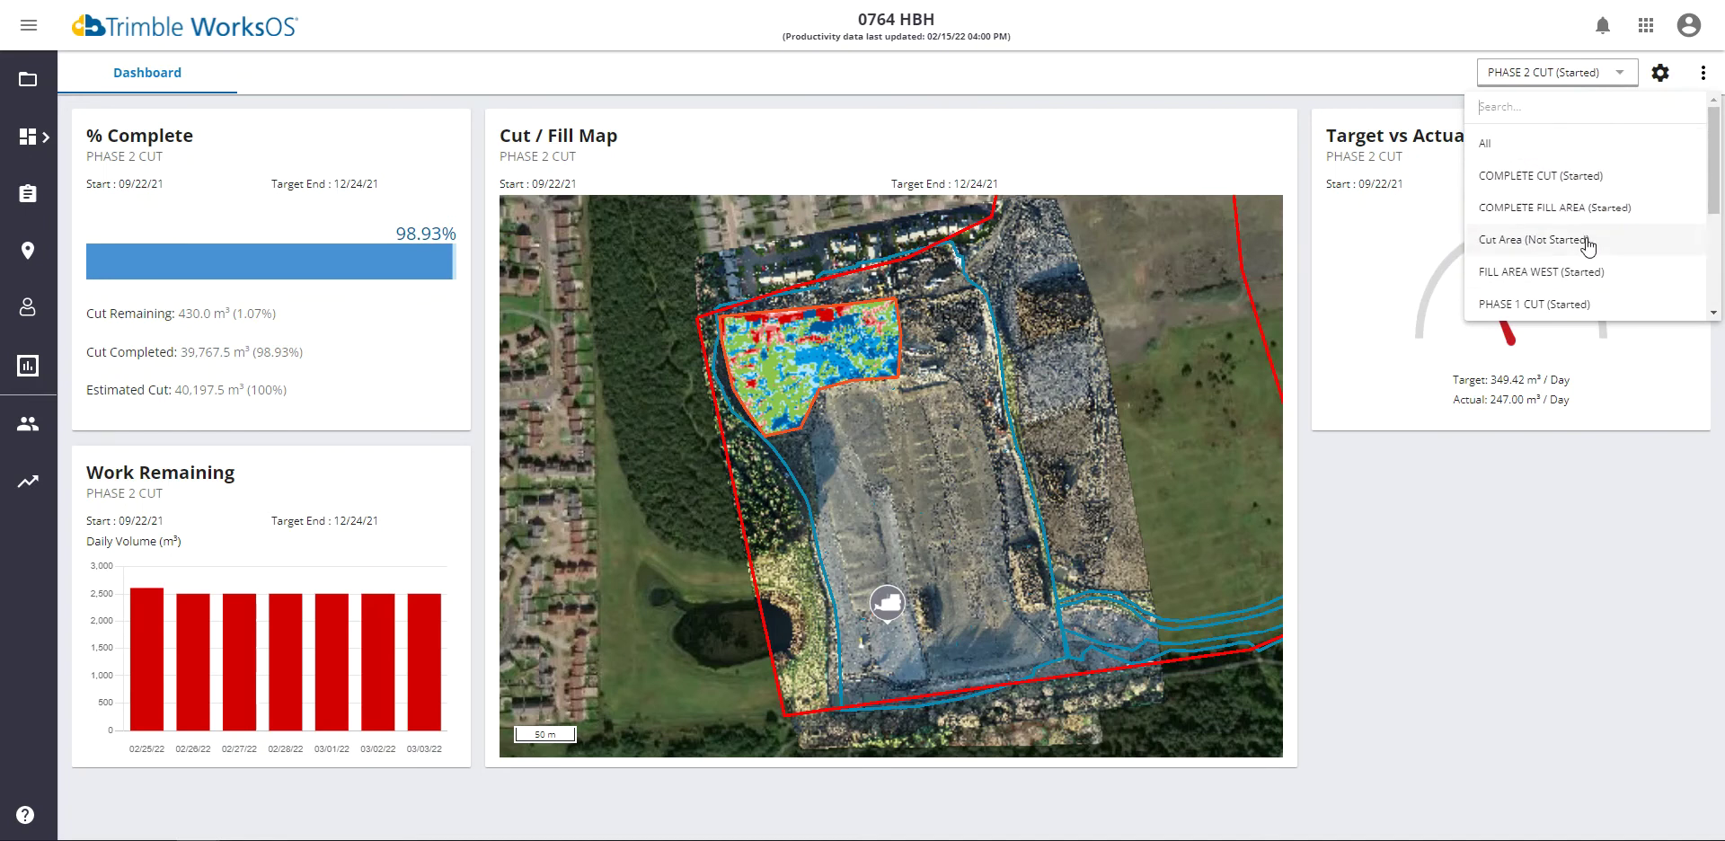
pyautogui.scroll(-3, 1587, 239)
pyautogui.scroll(1, 1631, 300)
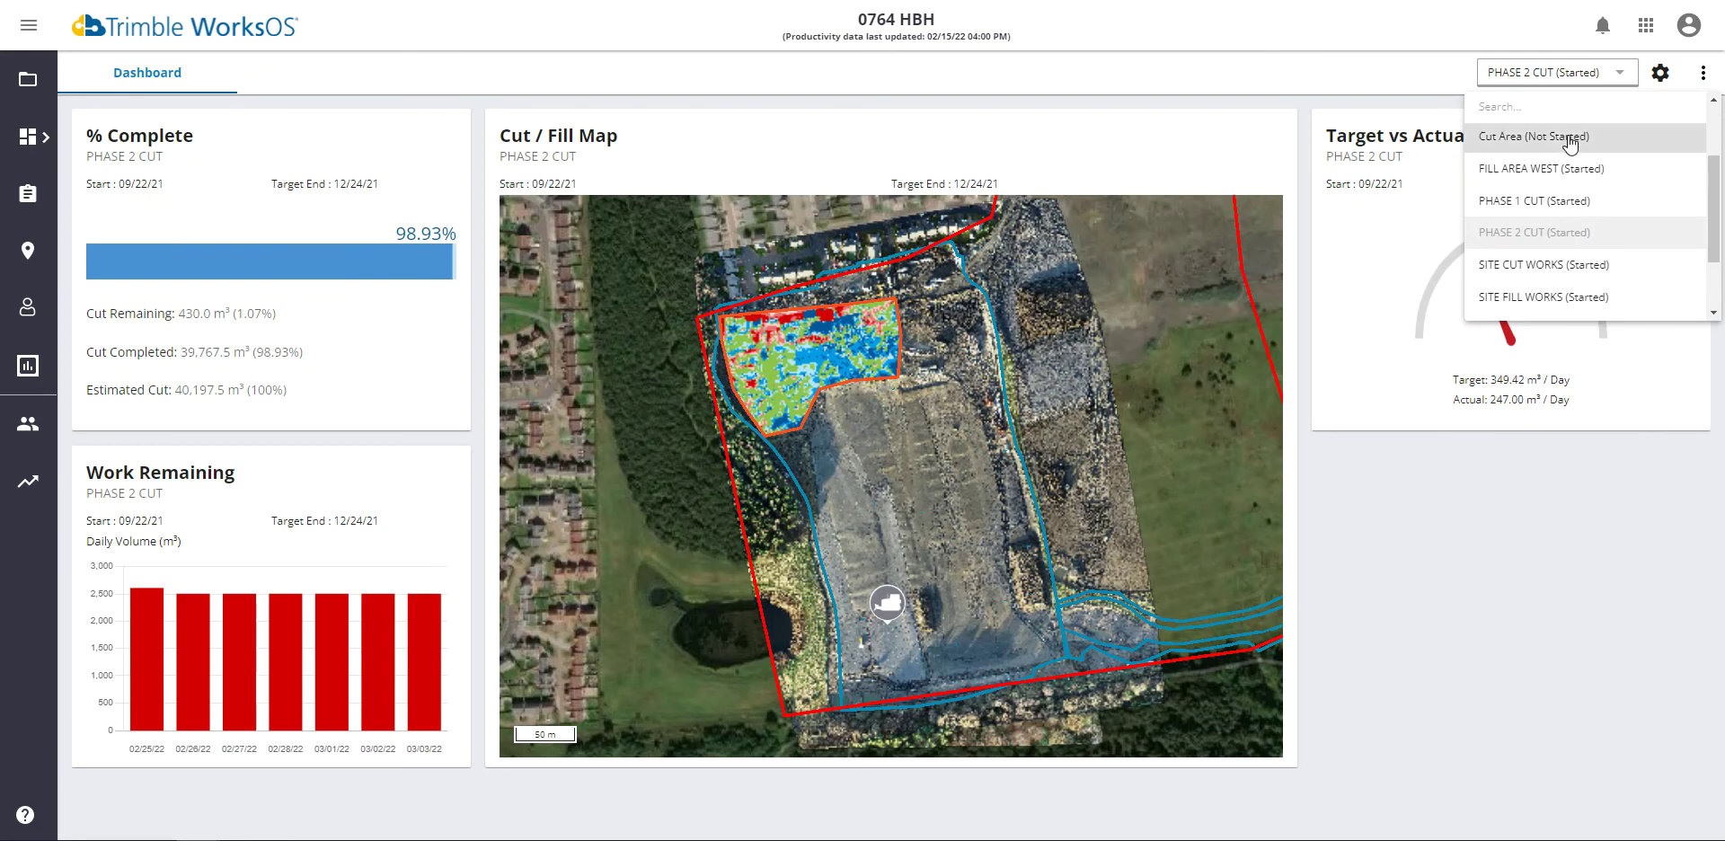
pyautogui.click(1532, 136)
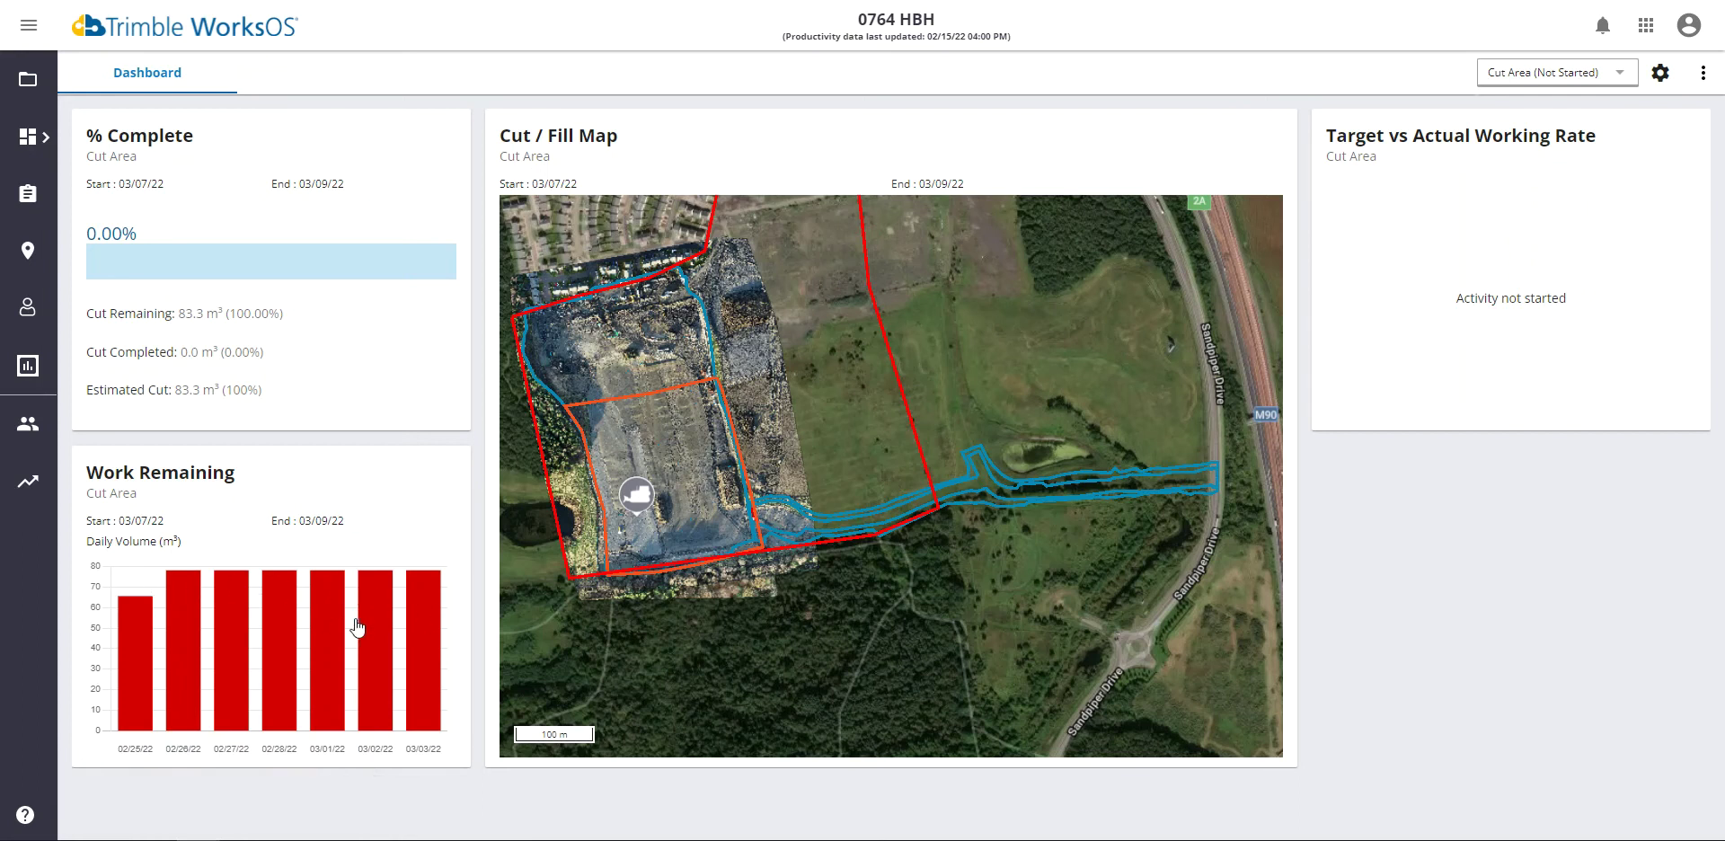
# Step: Open the Cut Area activity's date settings, view the selectable actual start dates, and close without setting one
pyautogui.click(24, 199)
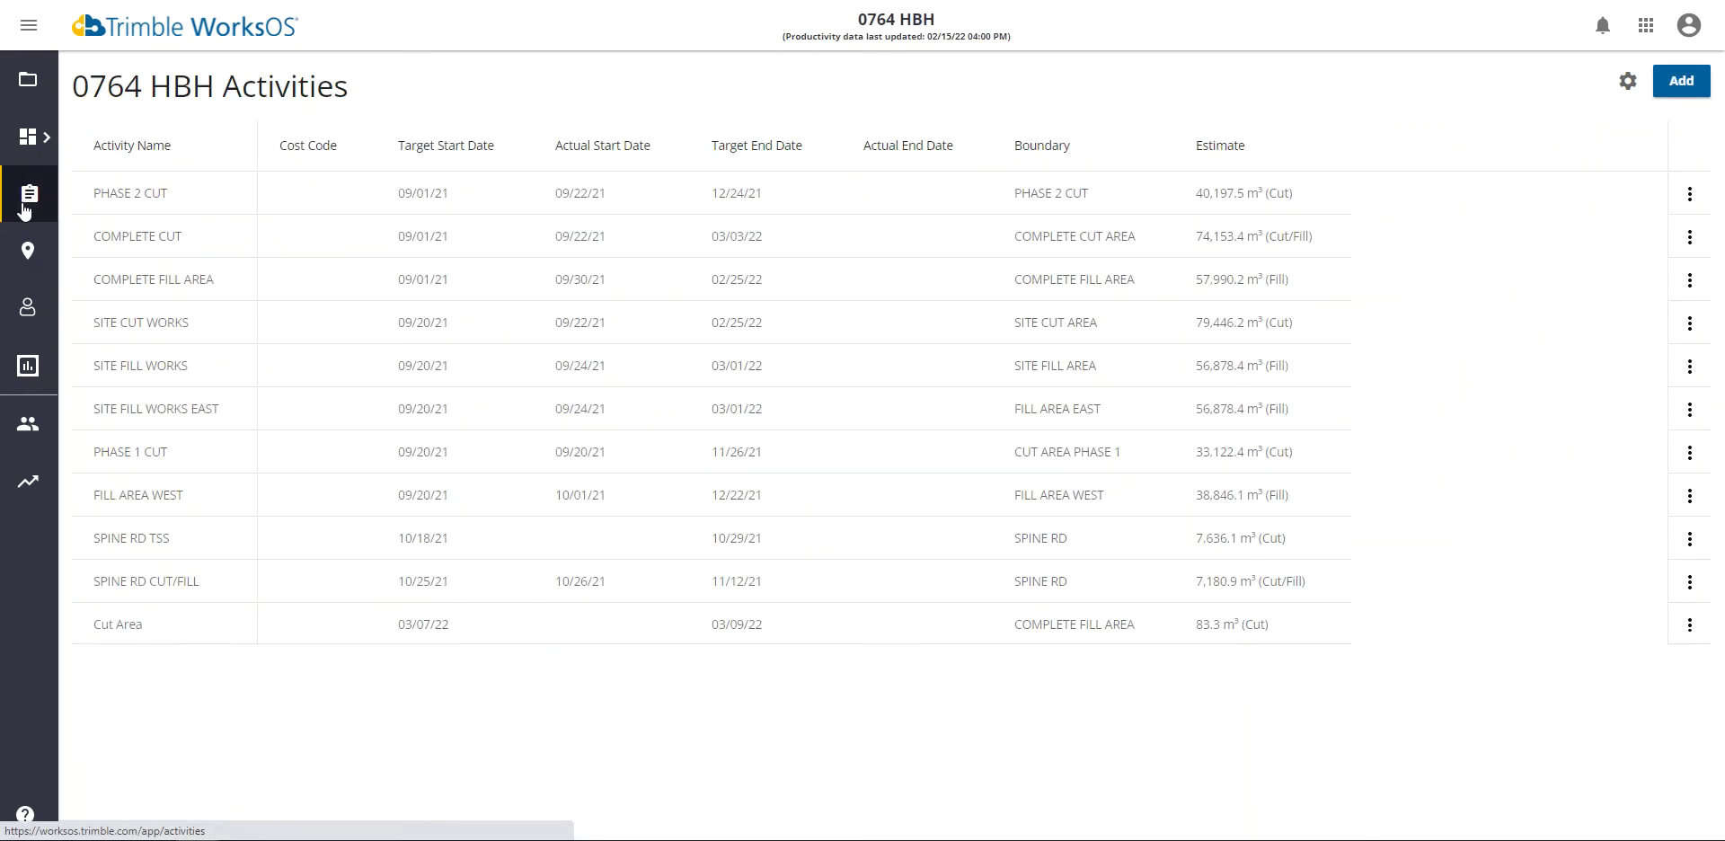
pyautogui.click(1689, 625)
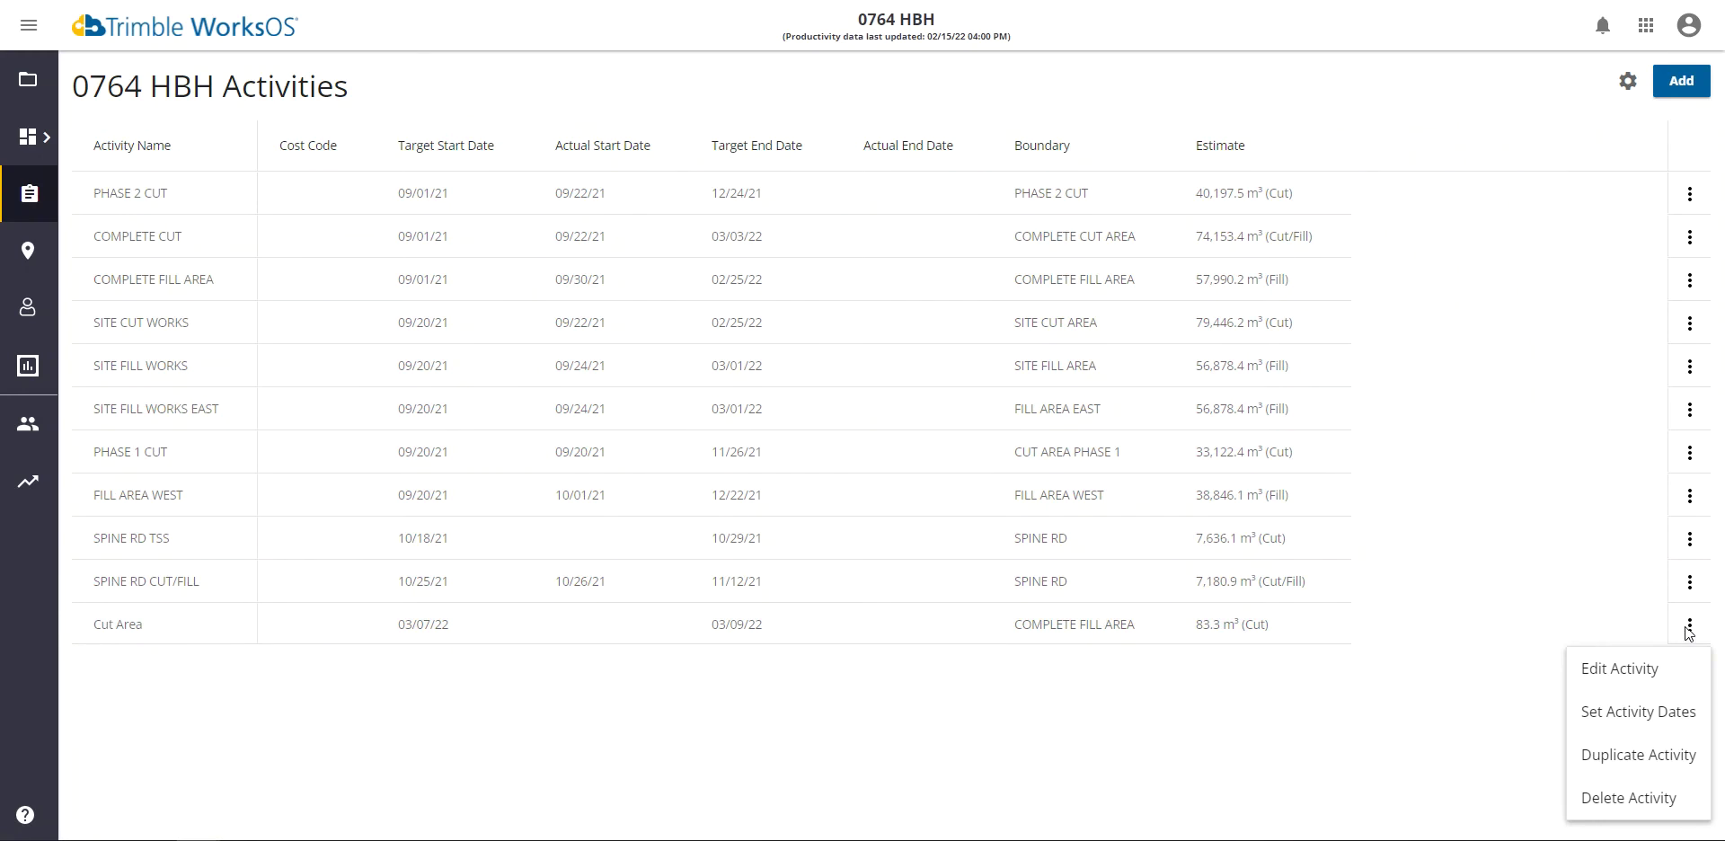
pyautogui.click(1675, 713)
pyautogui.click(1567, 231)
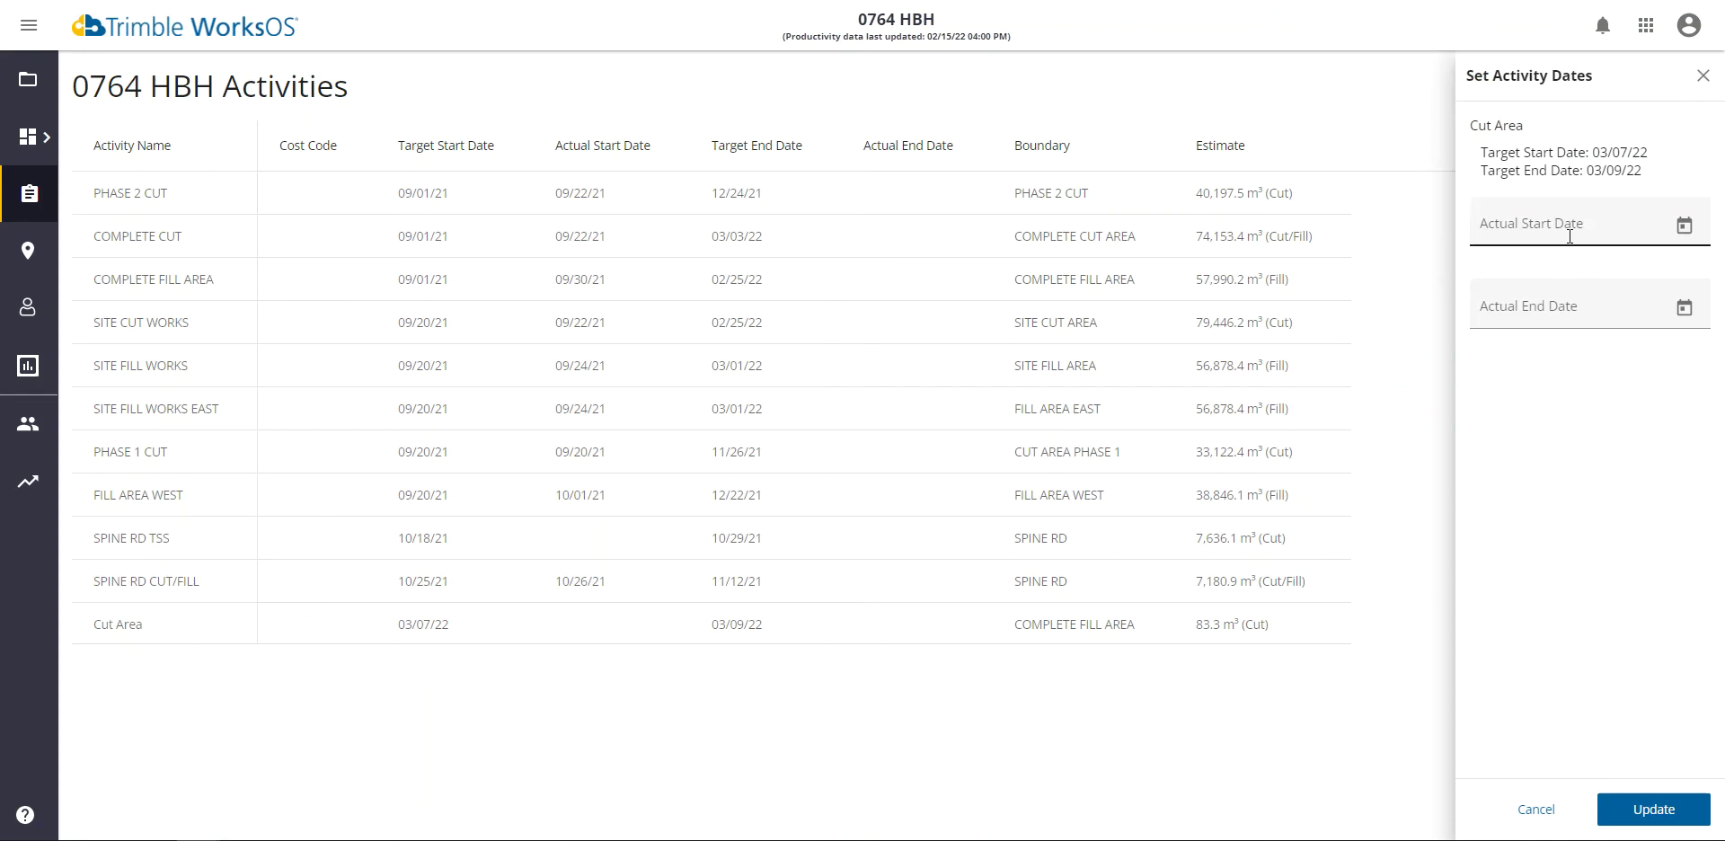
pyautogui.click(1684, 226)
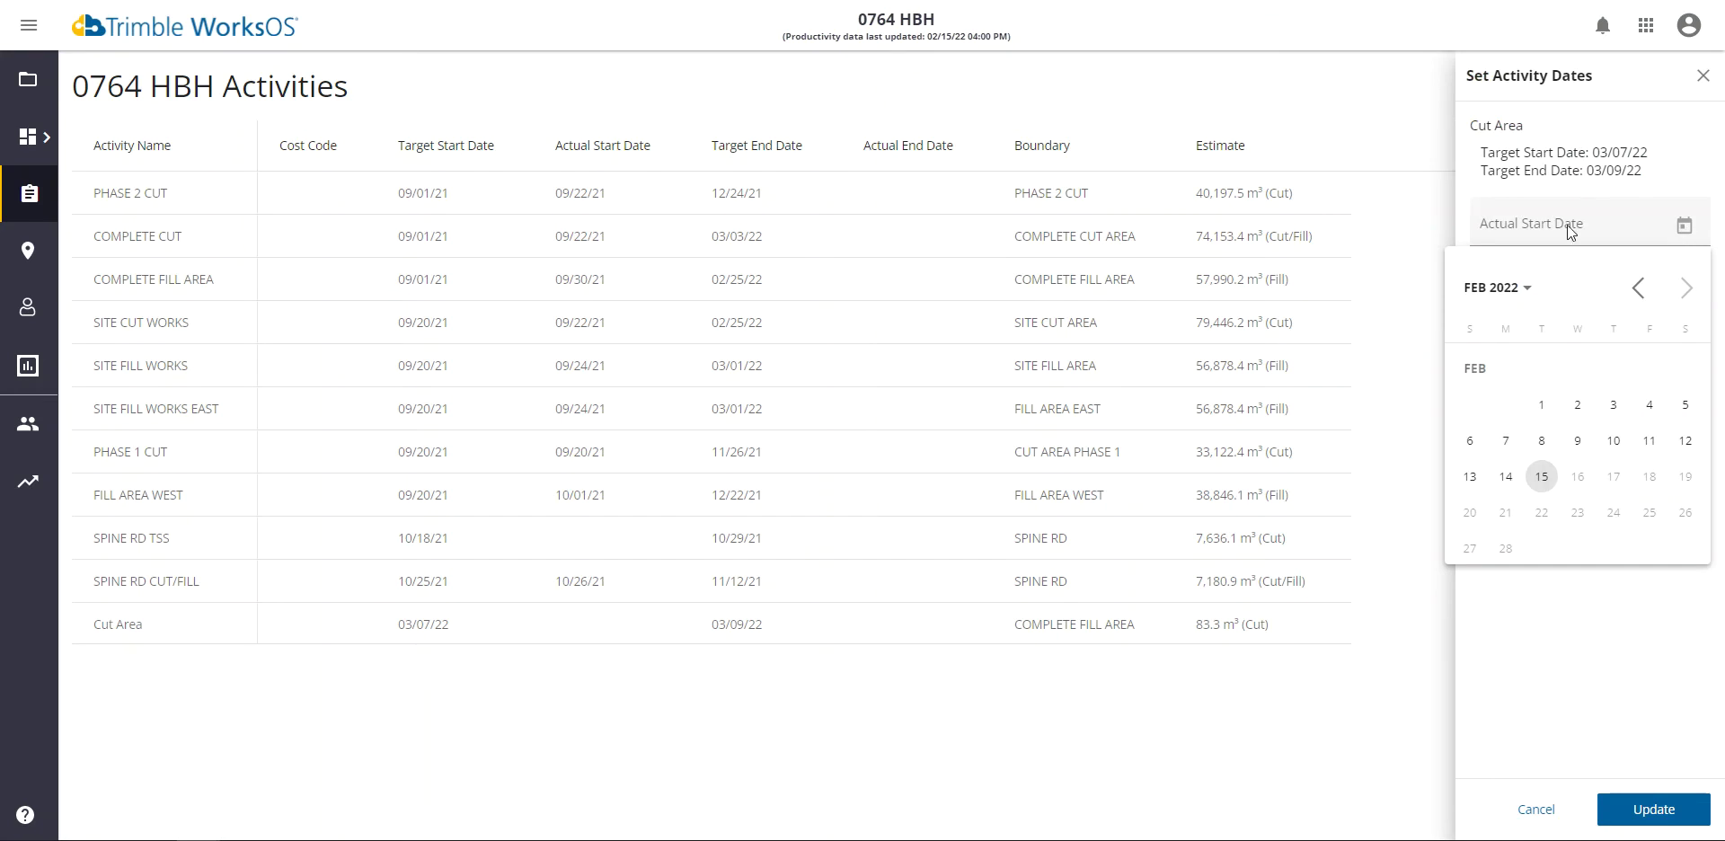
pyautogui.click(1586, 160)
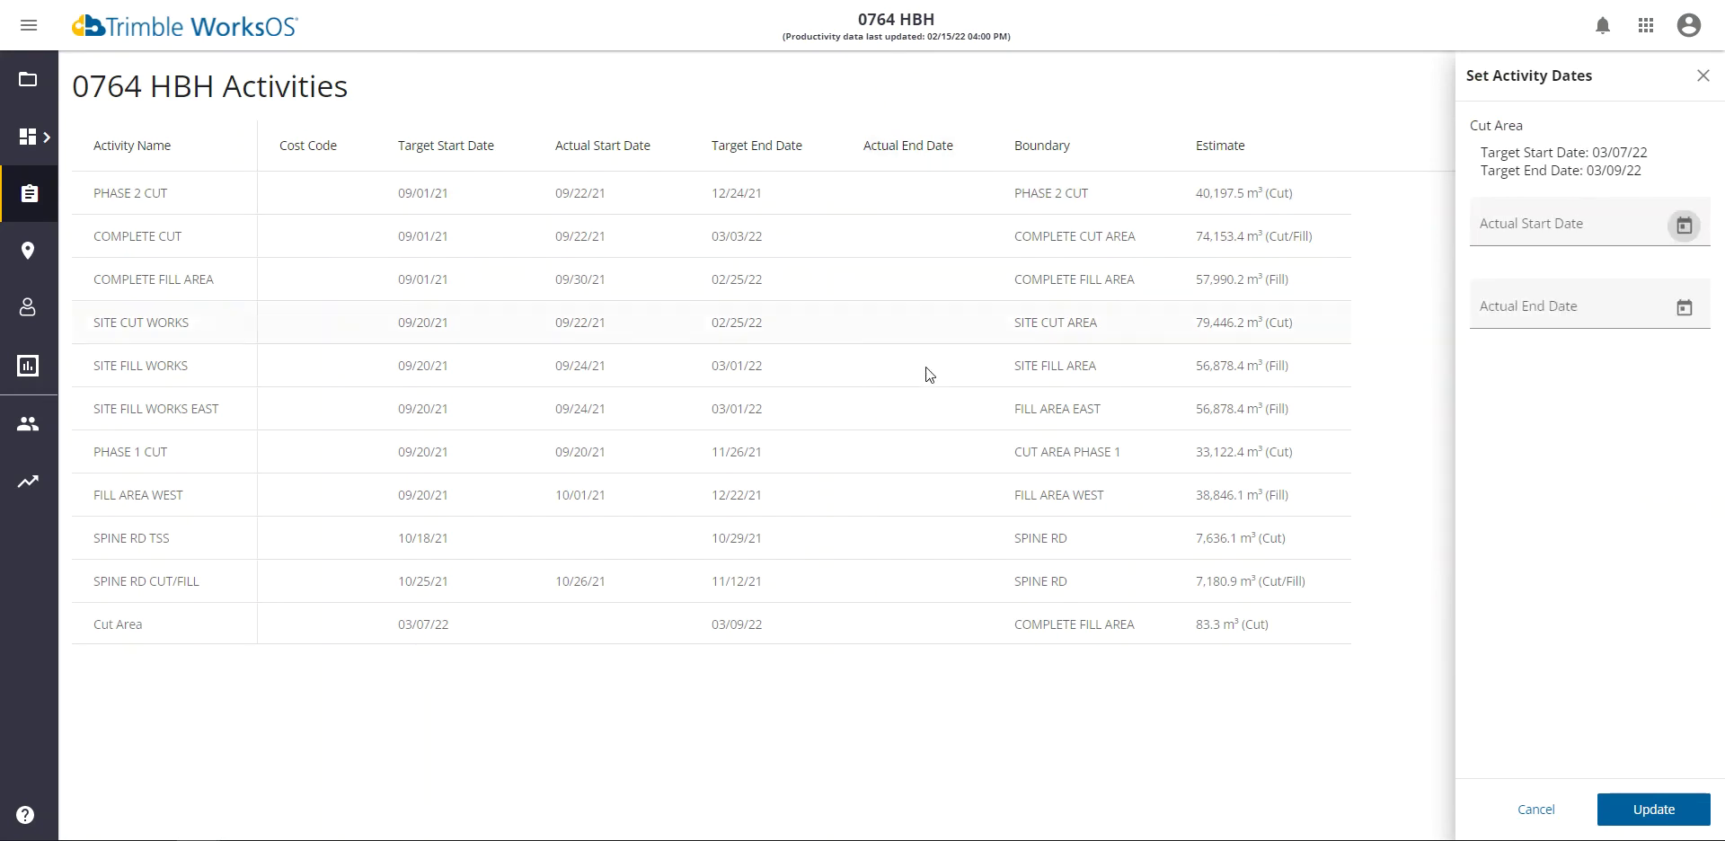
pyautogui.click(1703, 76)
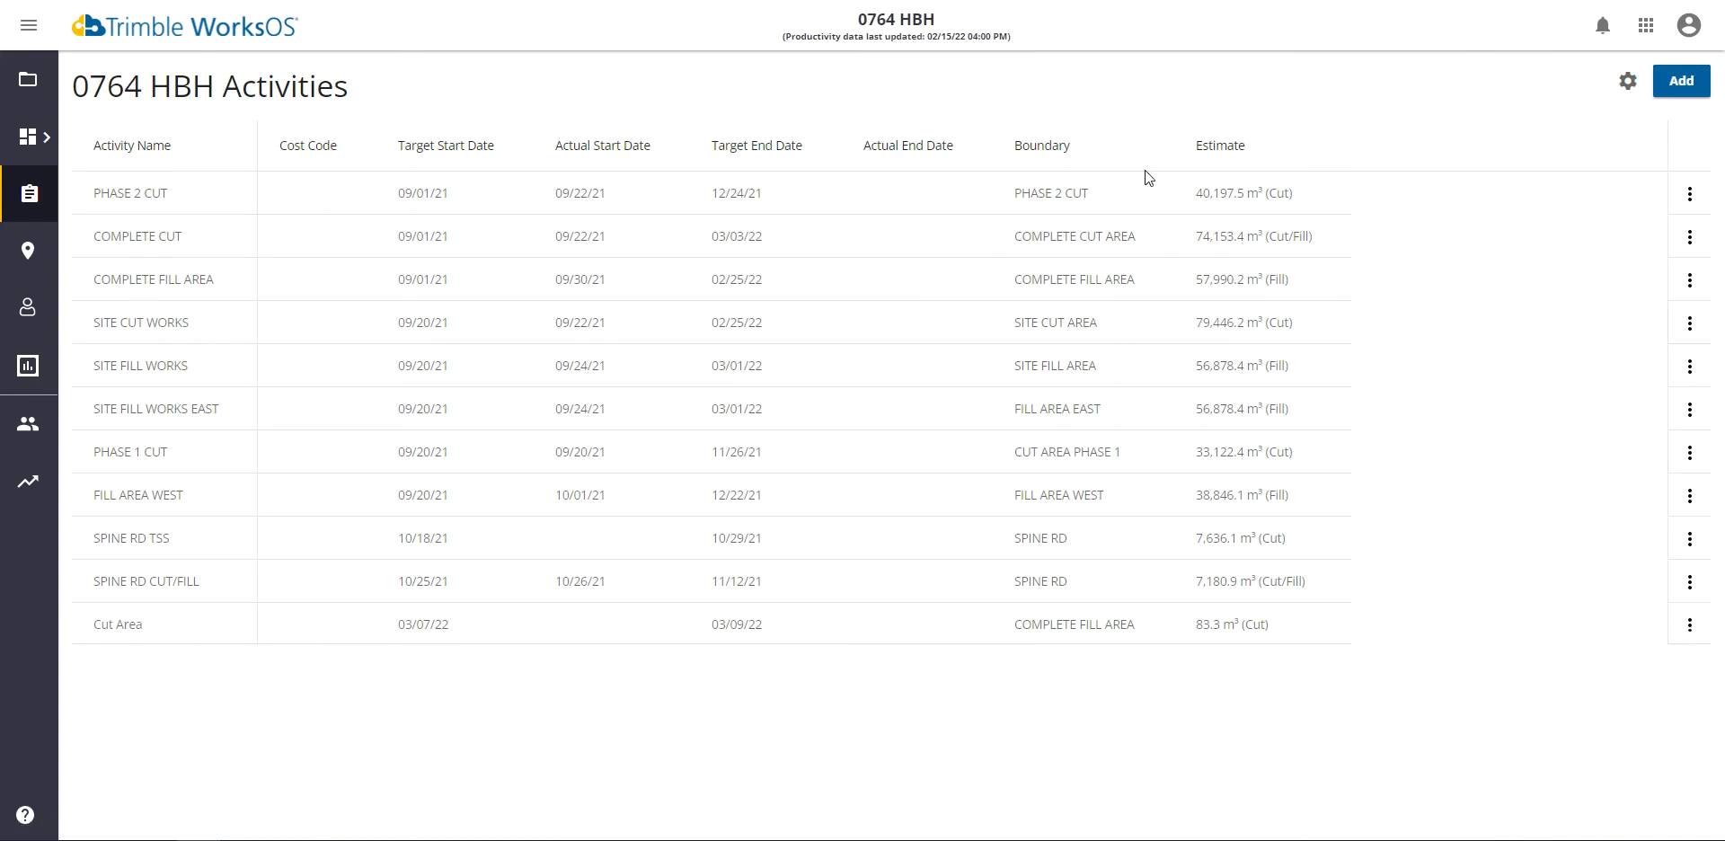
# Step: Open the COMPLETE CUT activity's date settings, view the selectable actual end dates, and close without setting one
pyautogui.click(1689, 236)
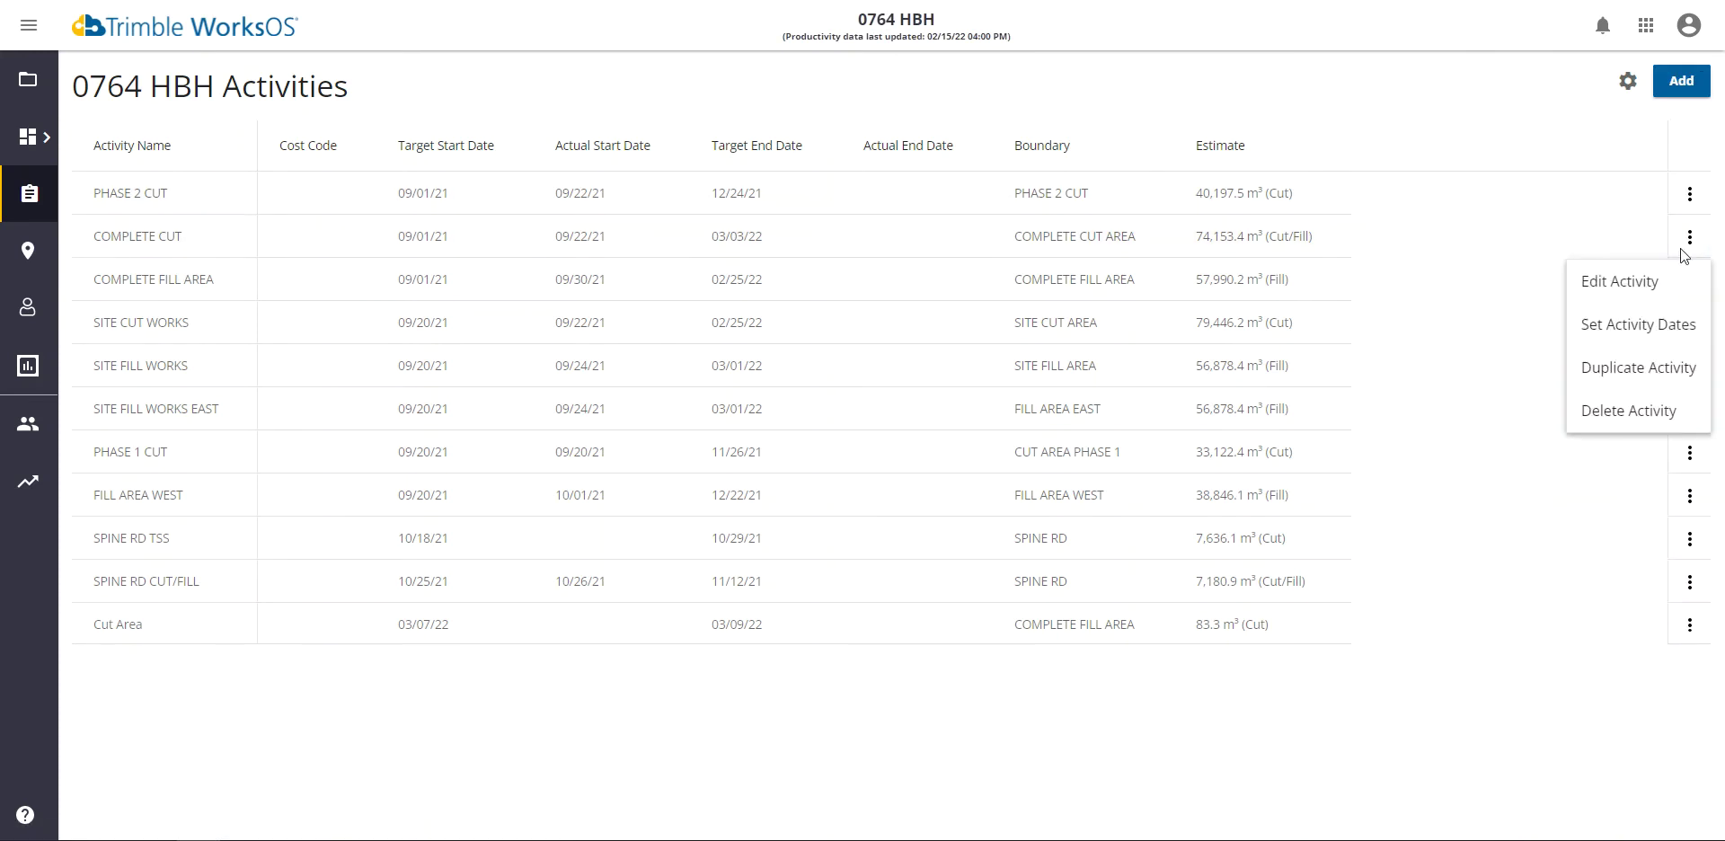
pyautogui.click(1650, 338)
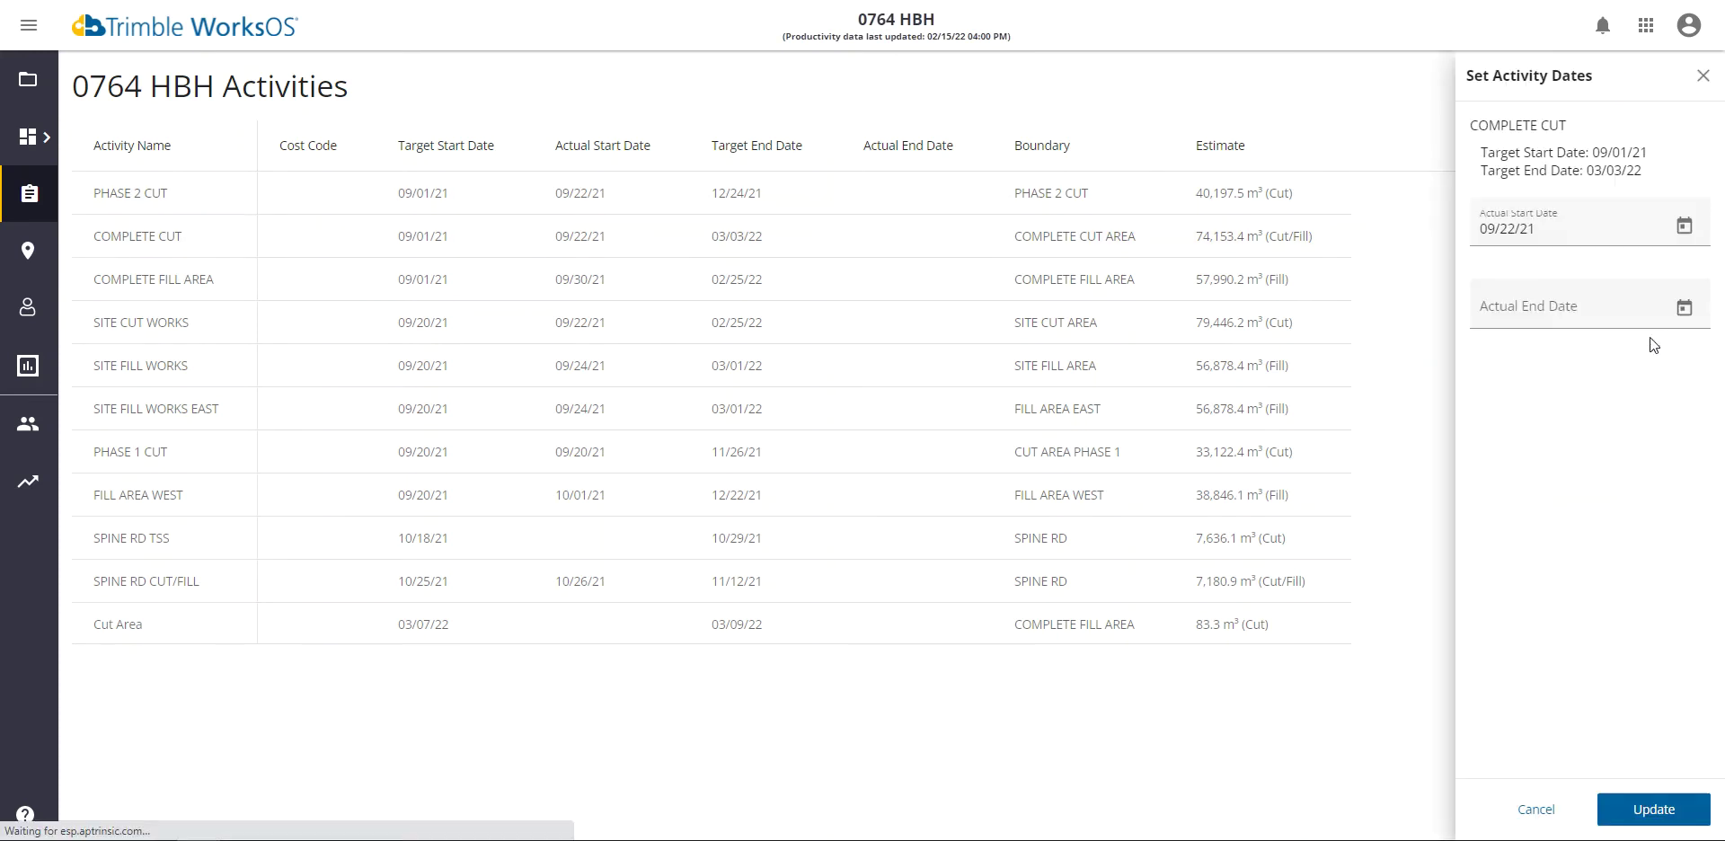
pyautogui.click(1685, 307)
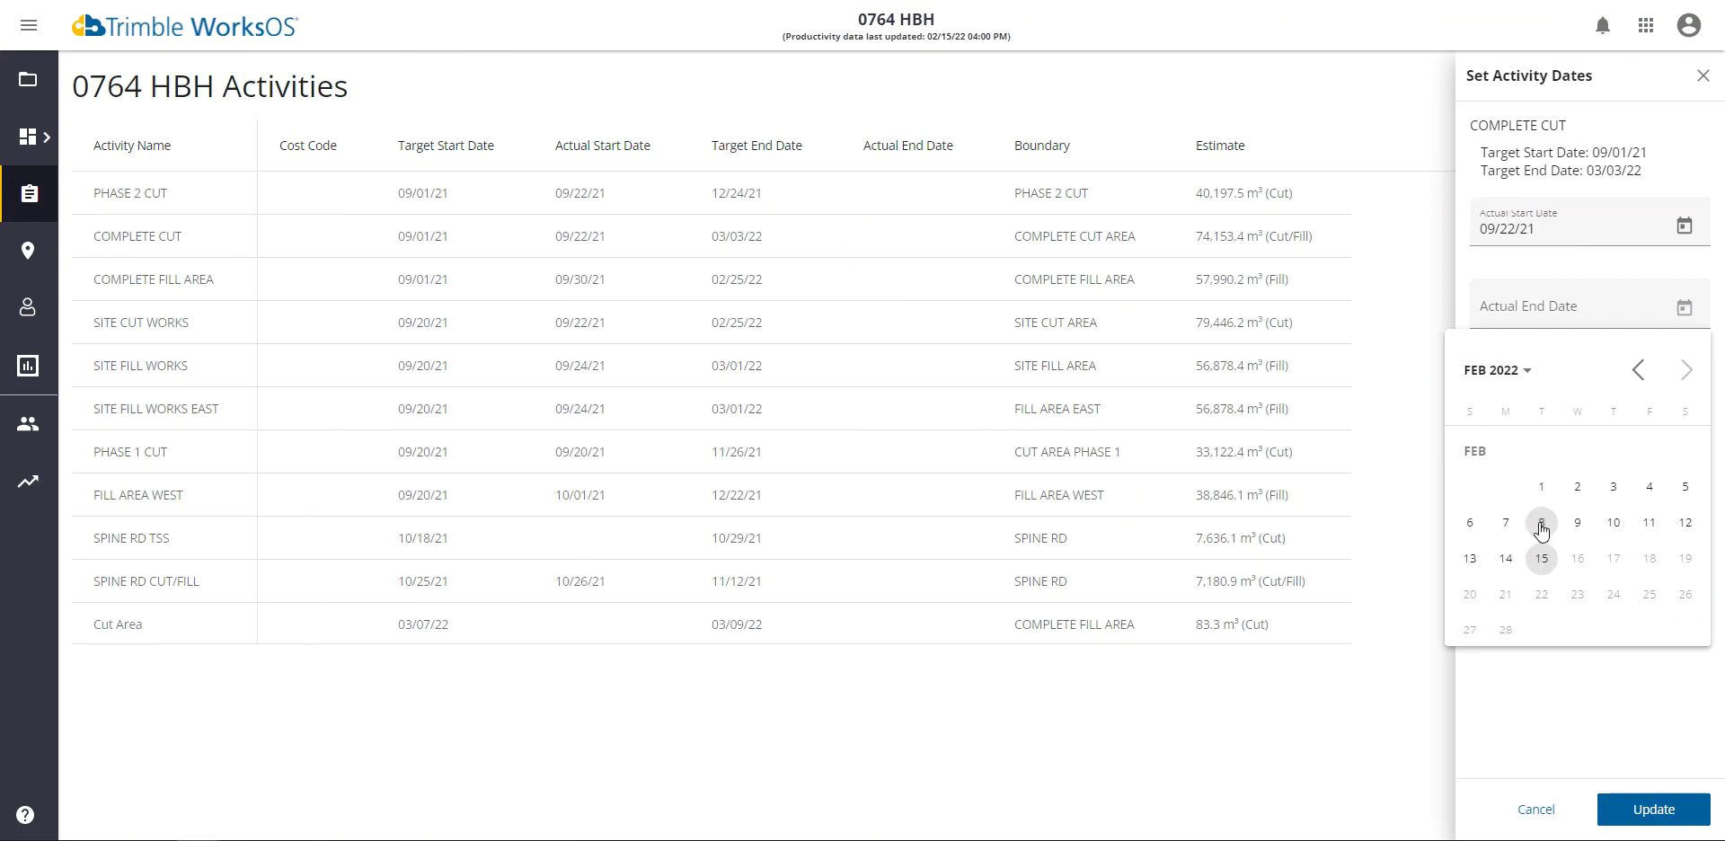
pyautogui.click(1704, 78)
pyautogui.click(1703, 77)
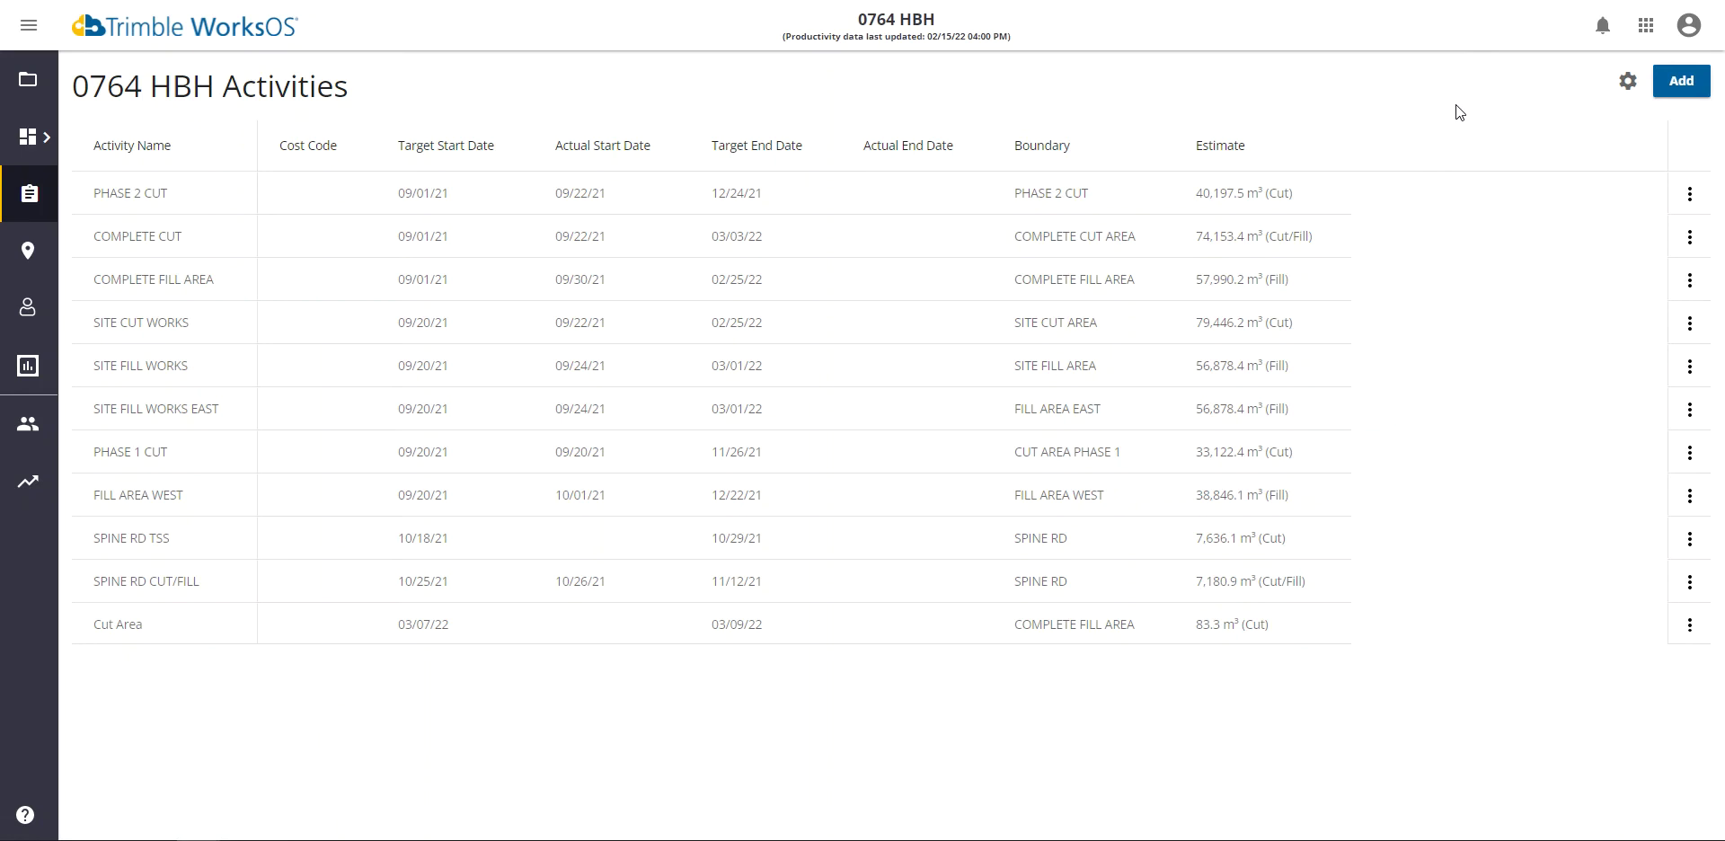
# Step: Switch the Activity Dashboard from Cut Area to All and review the completion cards of the activities
pyautogui.moveTo(28, 137)
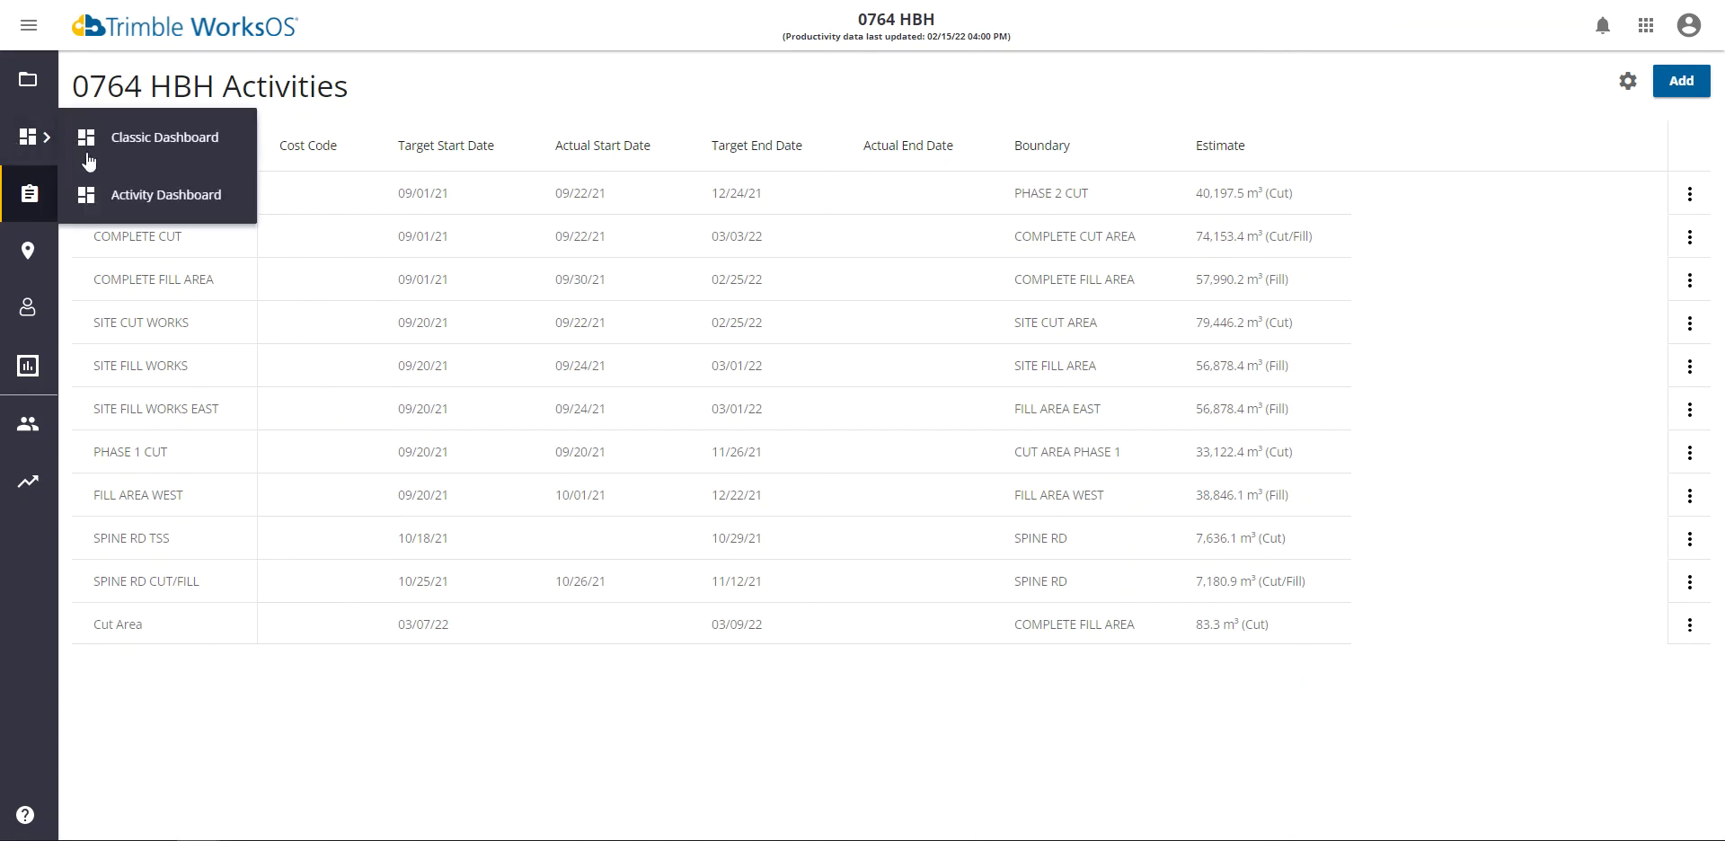
pyautogui.click(142, 196)
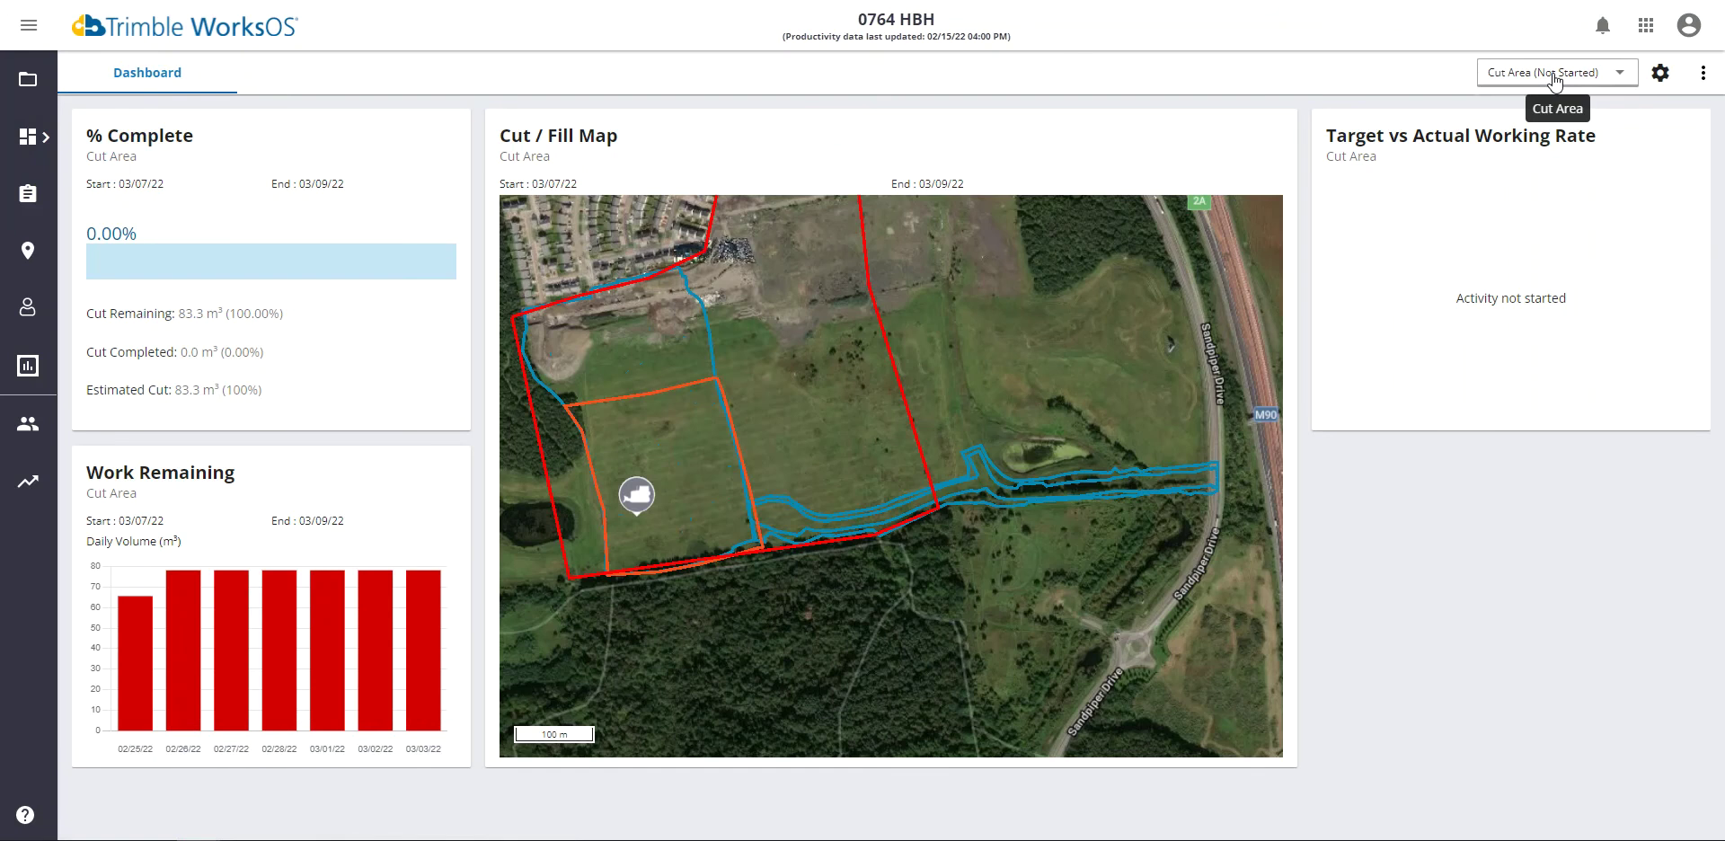
pyautogui.click(1555, 81)
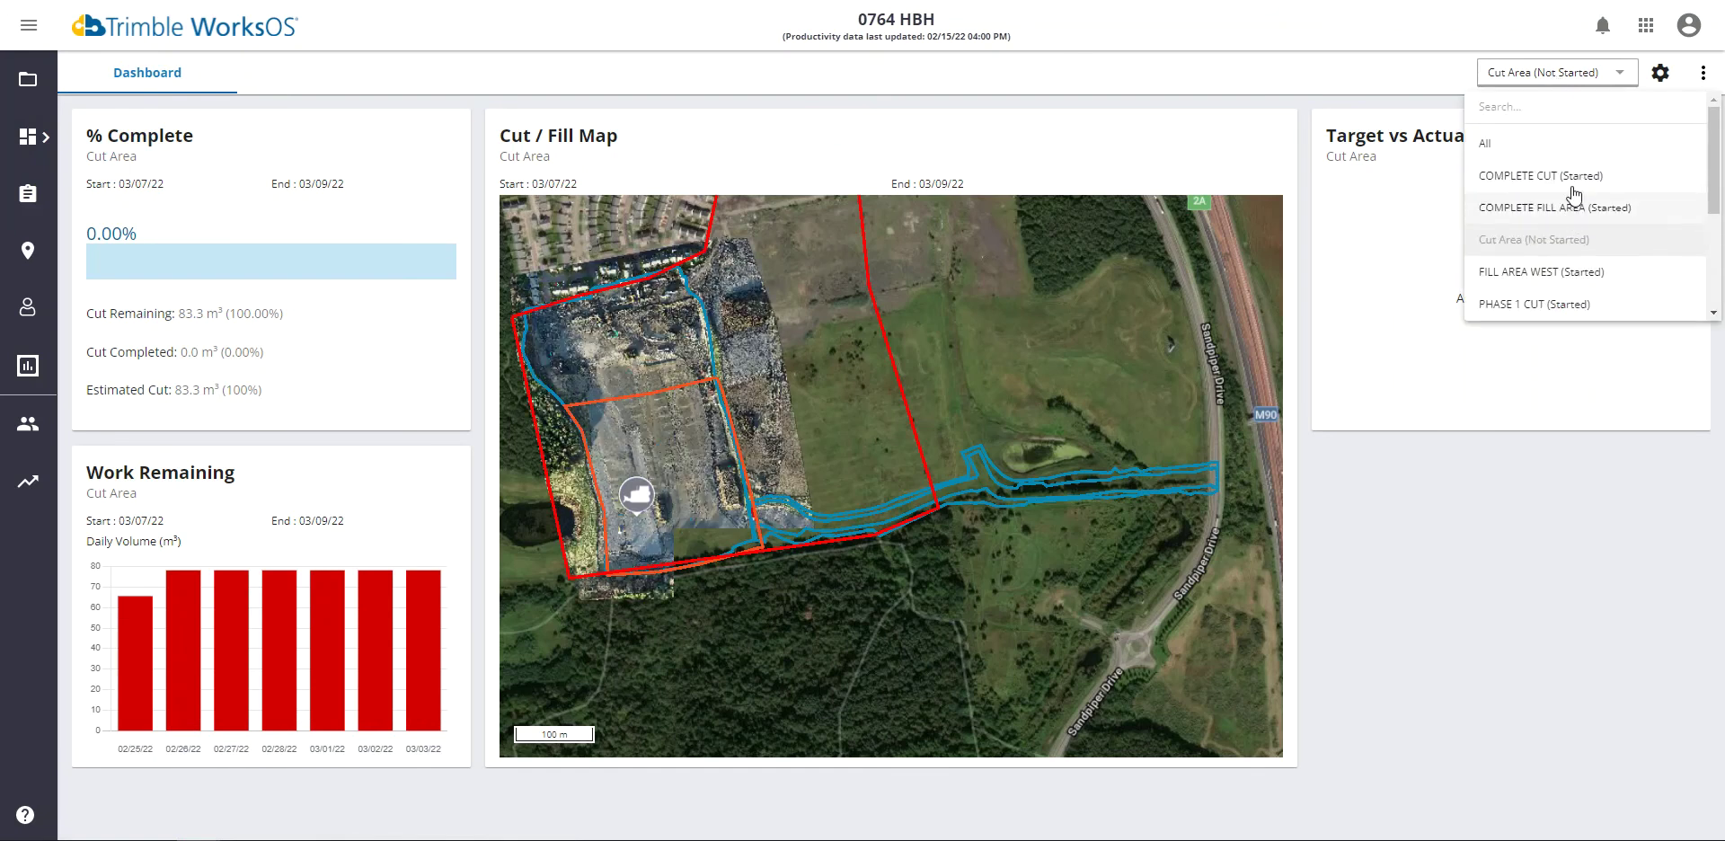
pyautogui.click(1548, 157)
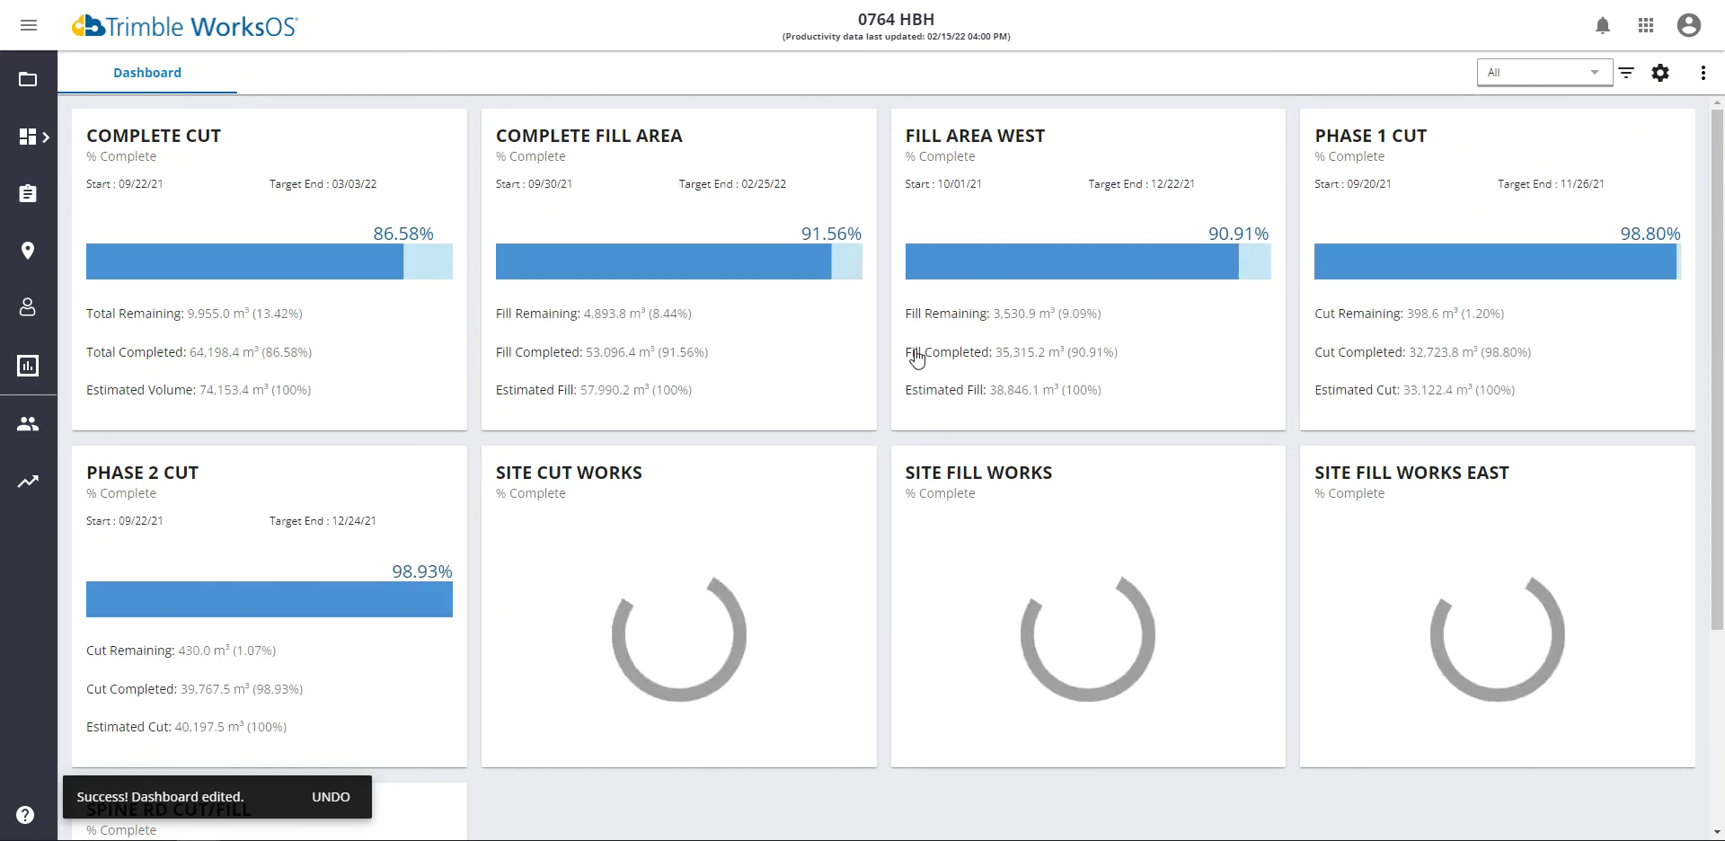
pyautogui.scroll(-3, 856, 348)
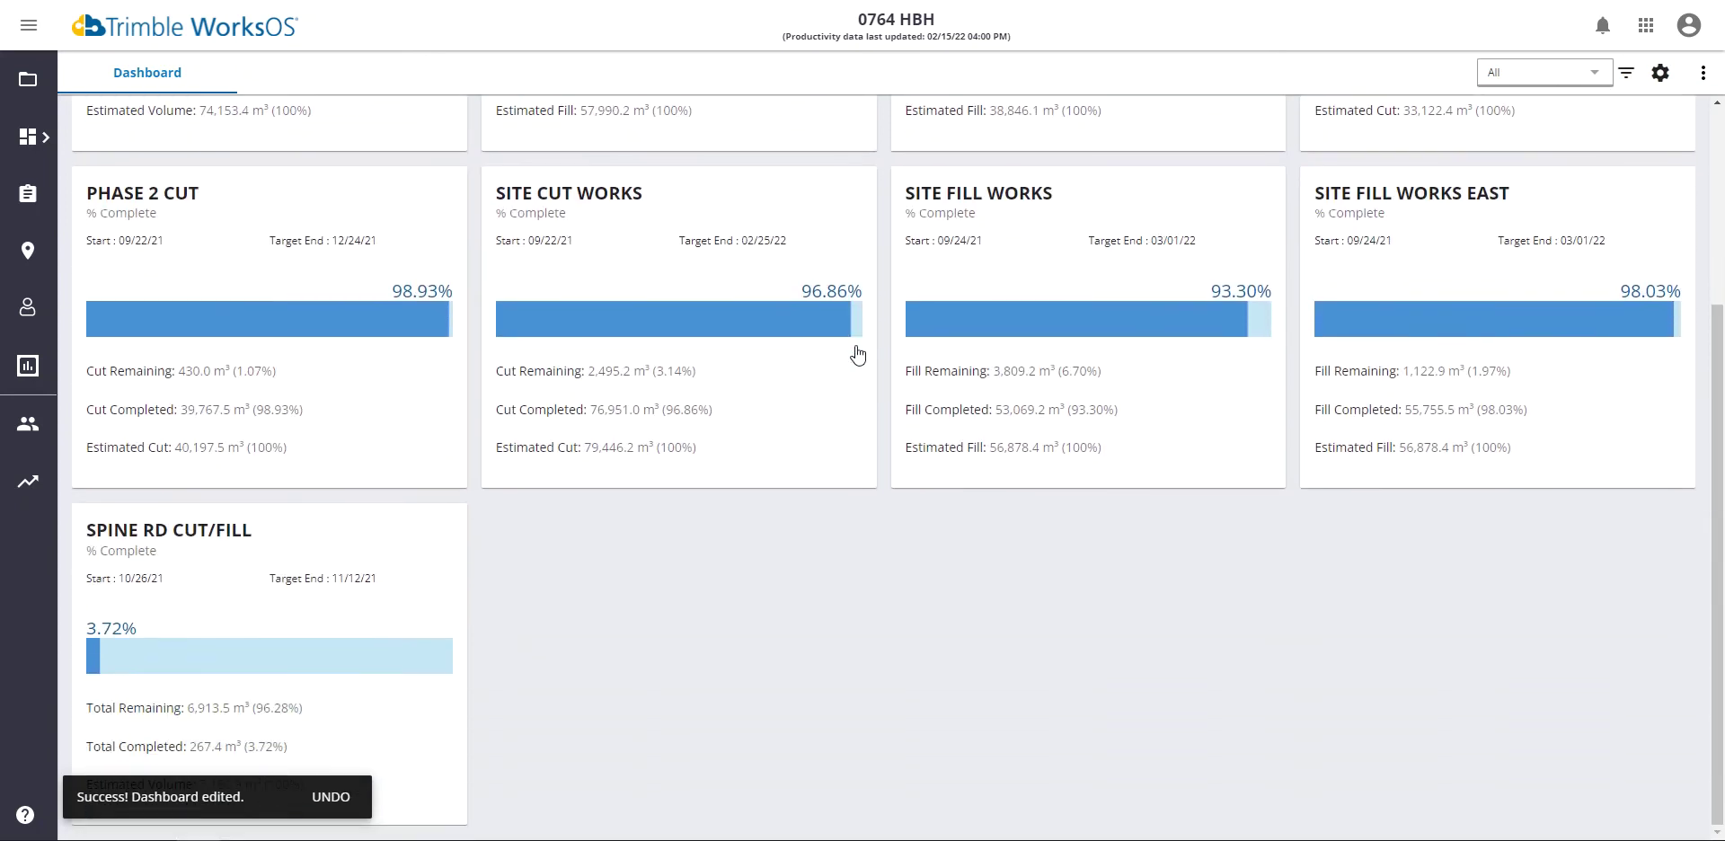
pyautogui.scroll(3, 855, 353)
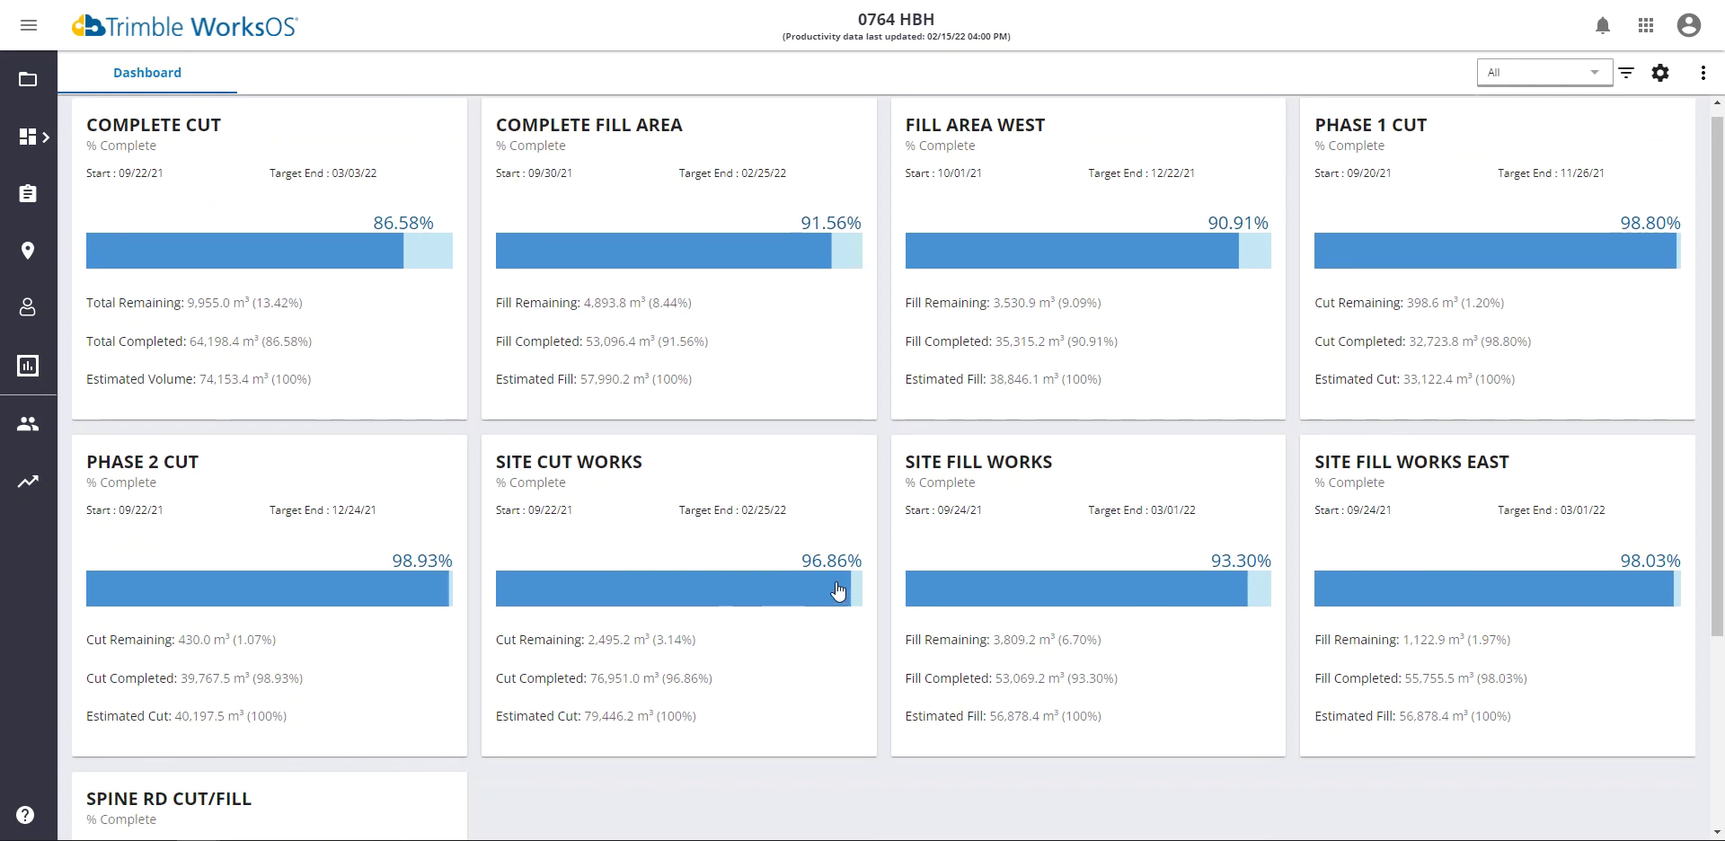
# Step: Filter the dashboard's activity status to Not Started only, excluding Started activities
pyautogui.click(1627, 75)
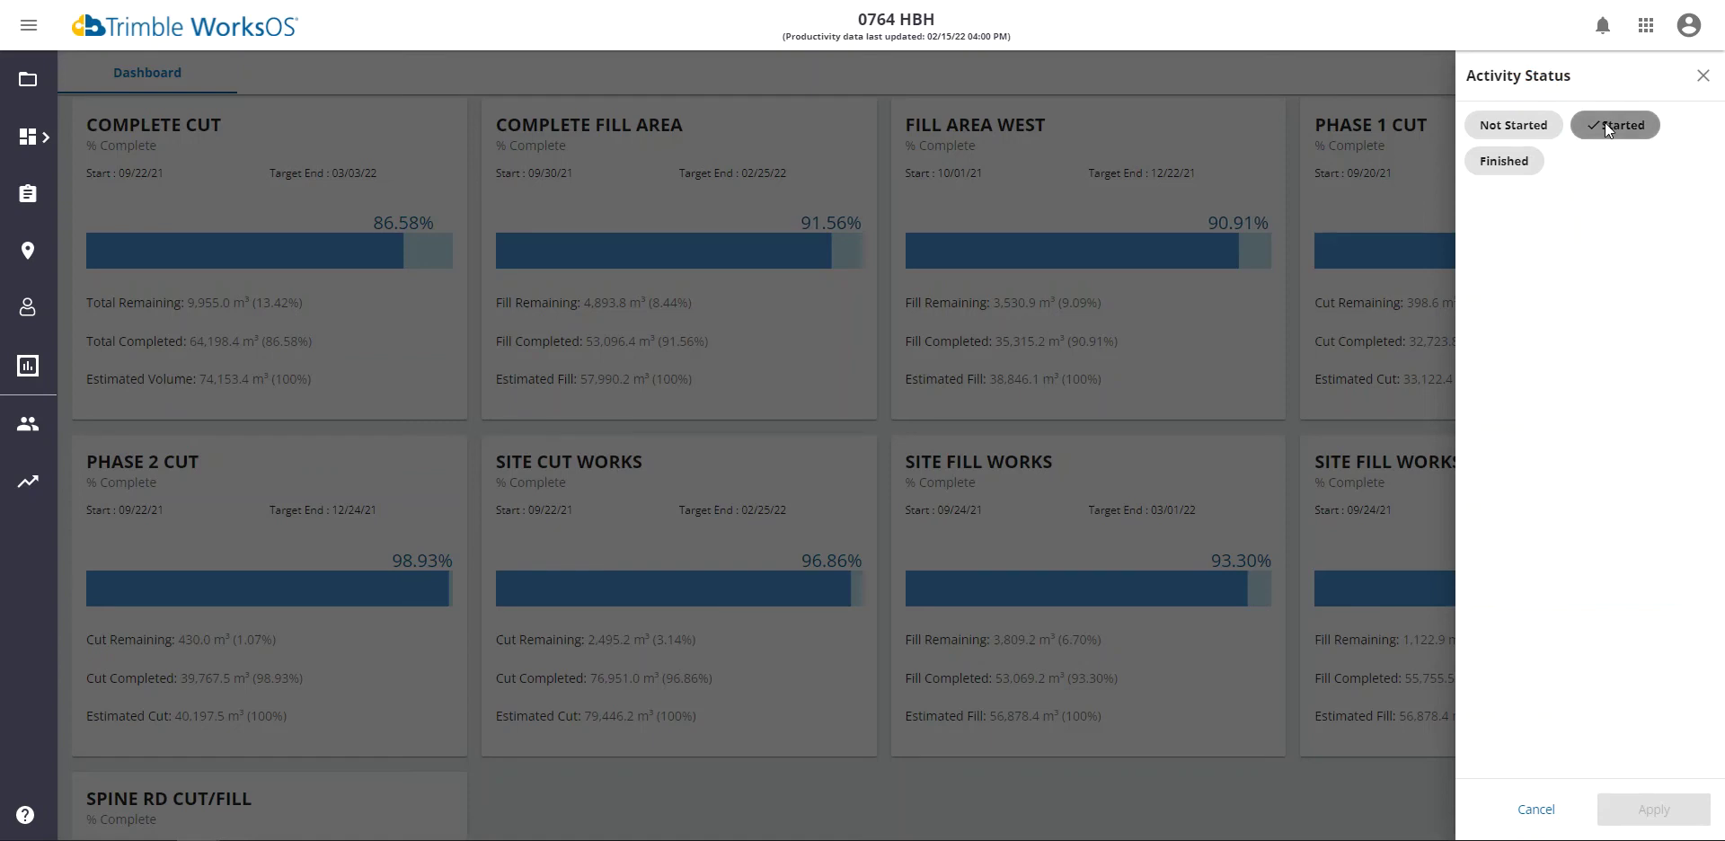
pyautogui.click(1513, 121)
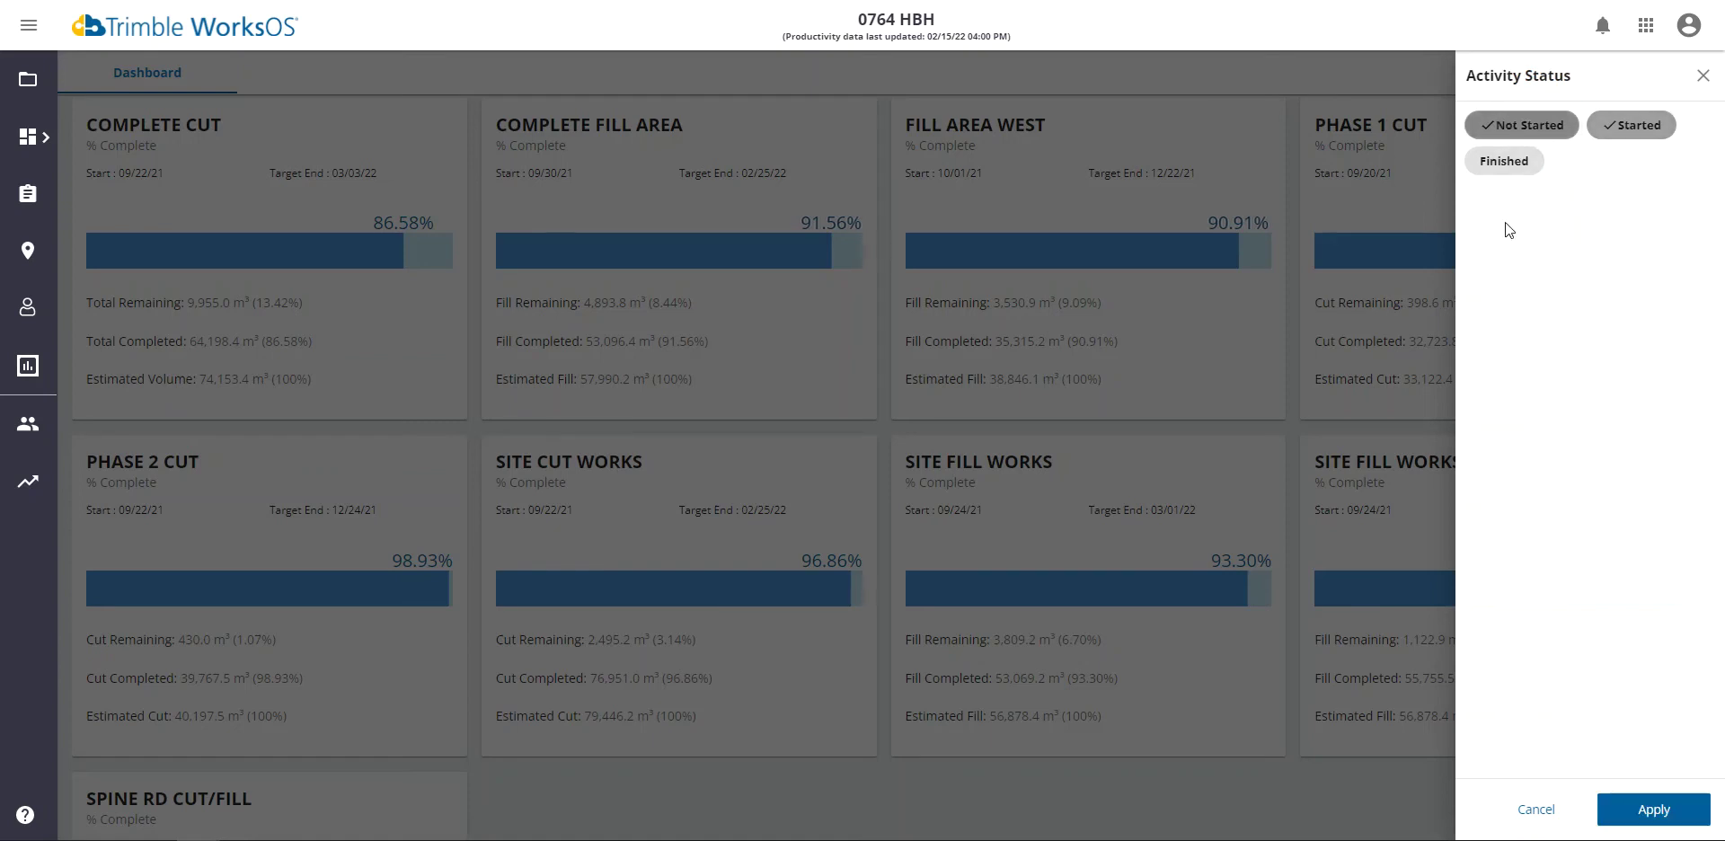
pyautogui.click(1668, 124)
pyautogui.click(1651, 810)
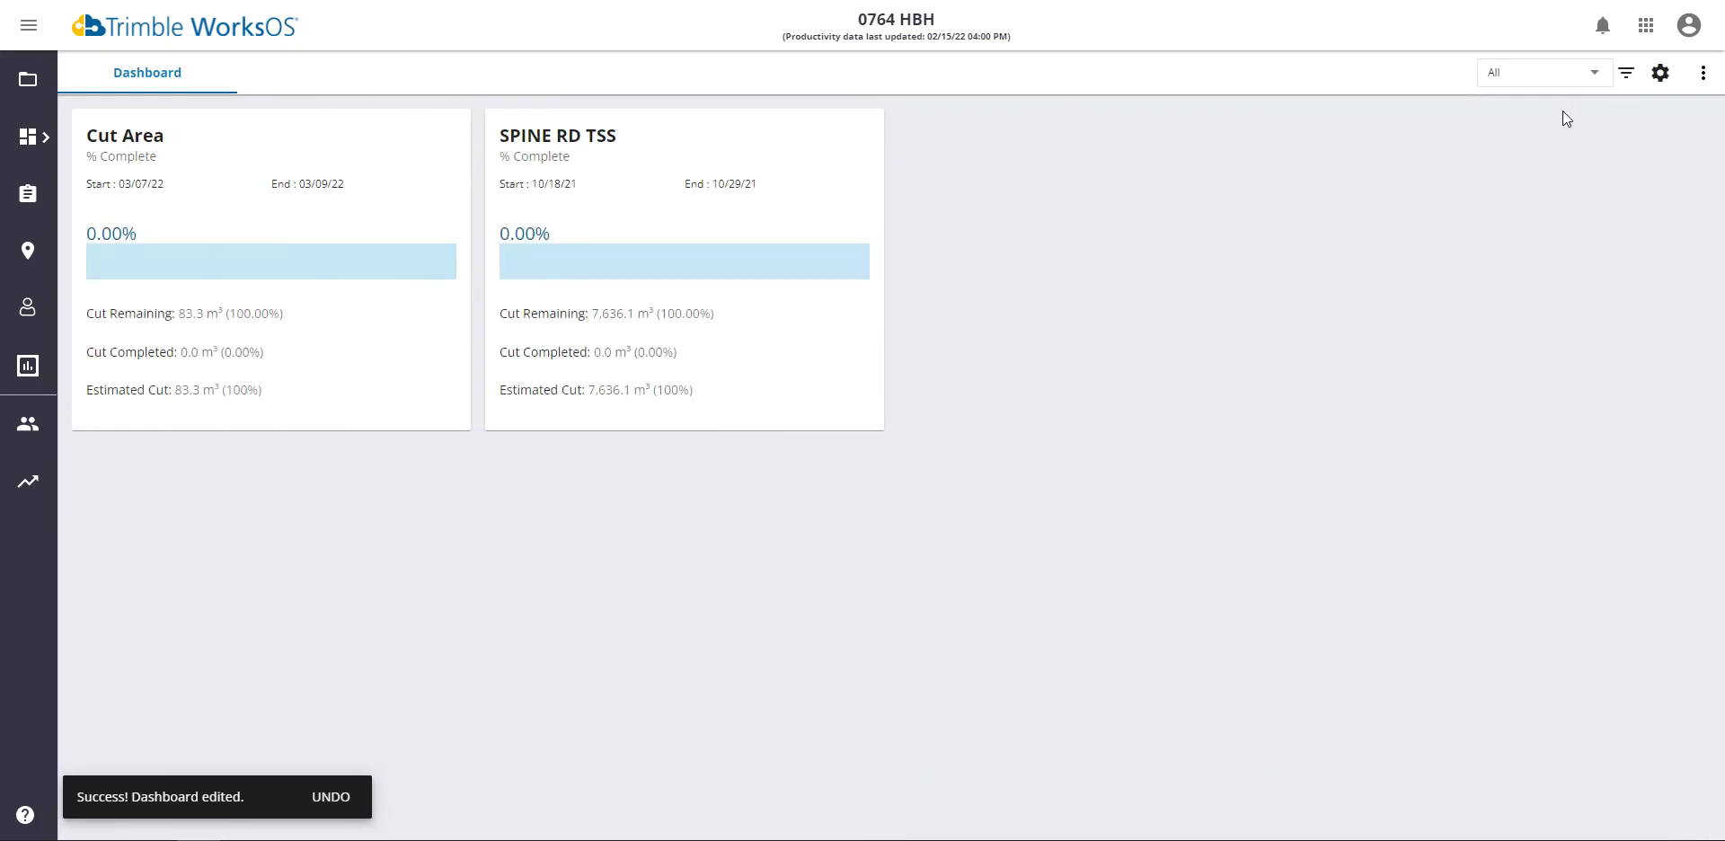
# Step: Change the dashboard's activity status filter to Finished only and close the filter settings
pyautogui.click(1624, 79)
pyautogui.click(1523, 162)
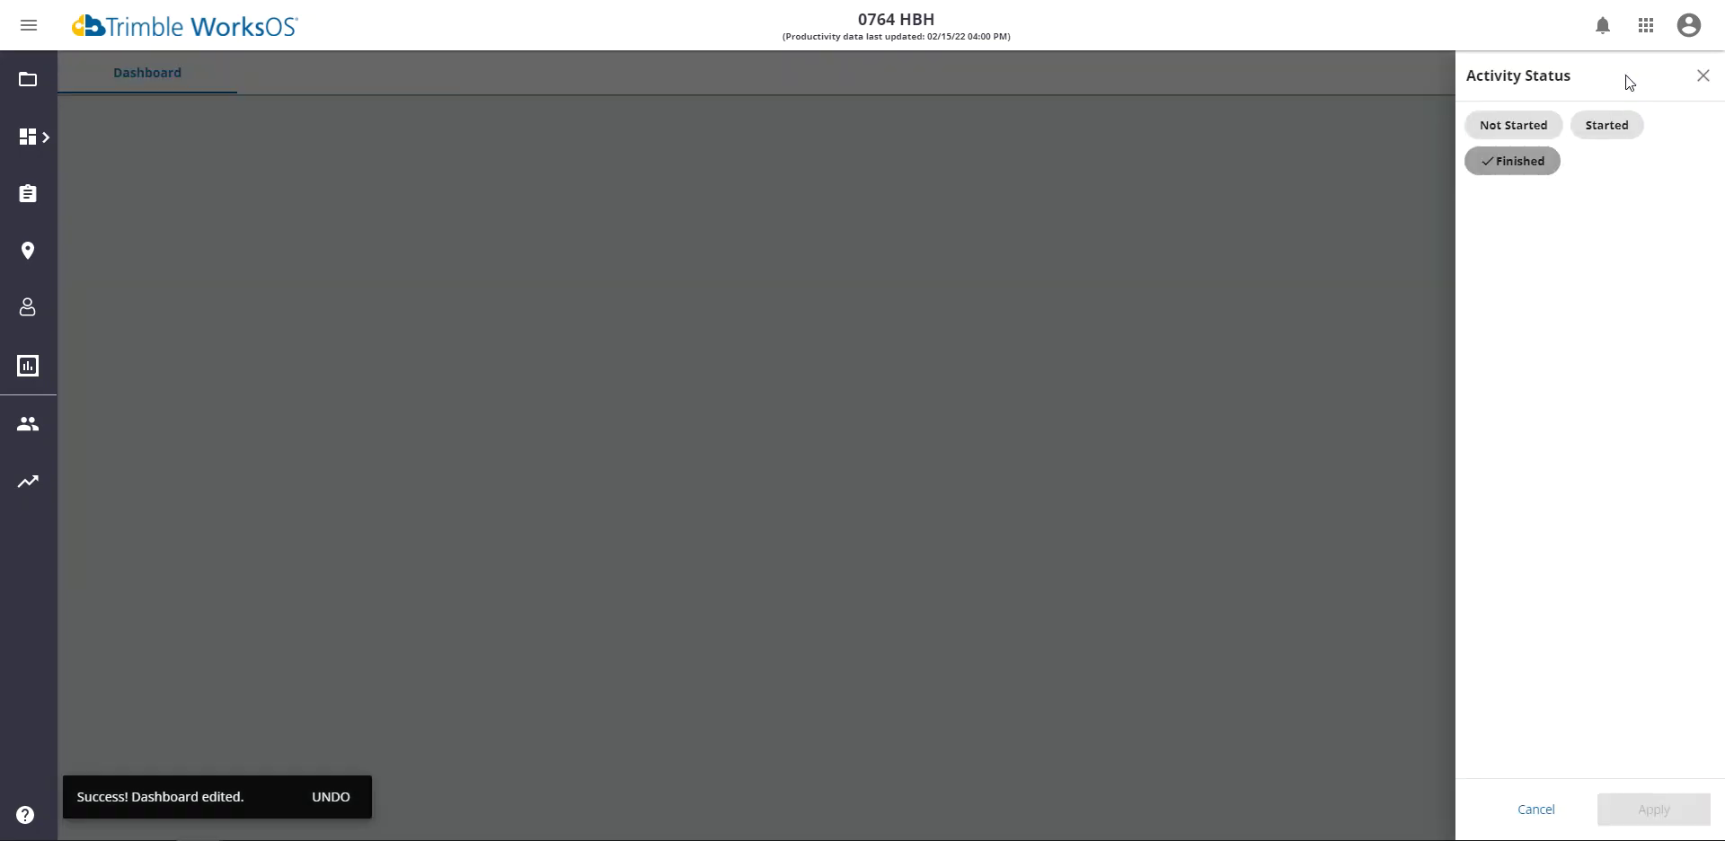
pyautogui.click(1626, 74)
pyautogui.click(1705, 80)
# Step: Show the PHASE 2 CUT activity on the dashboard and inspect its cut/fill map
pyautogui.click(1583, 72)
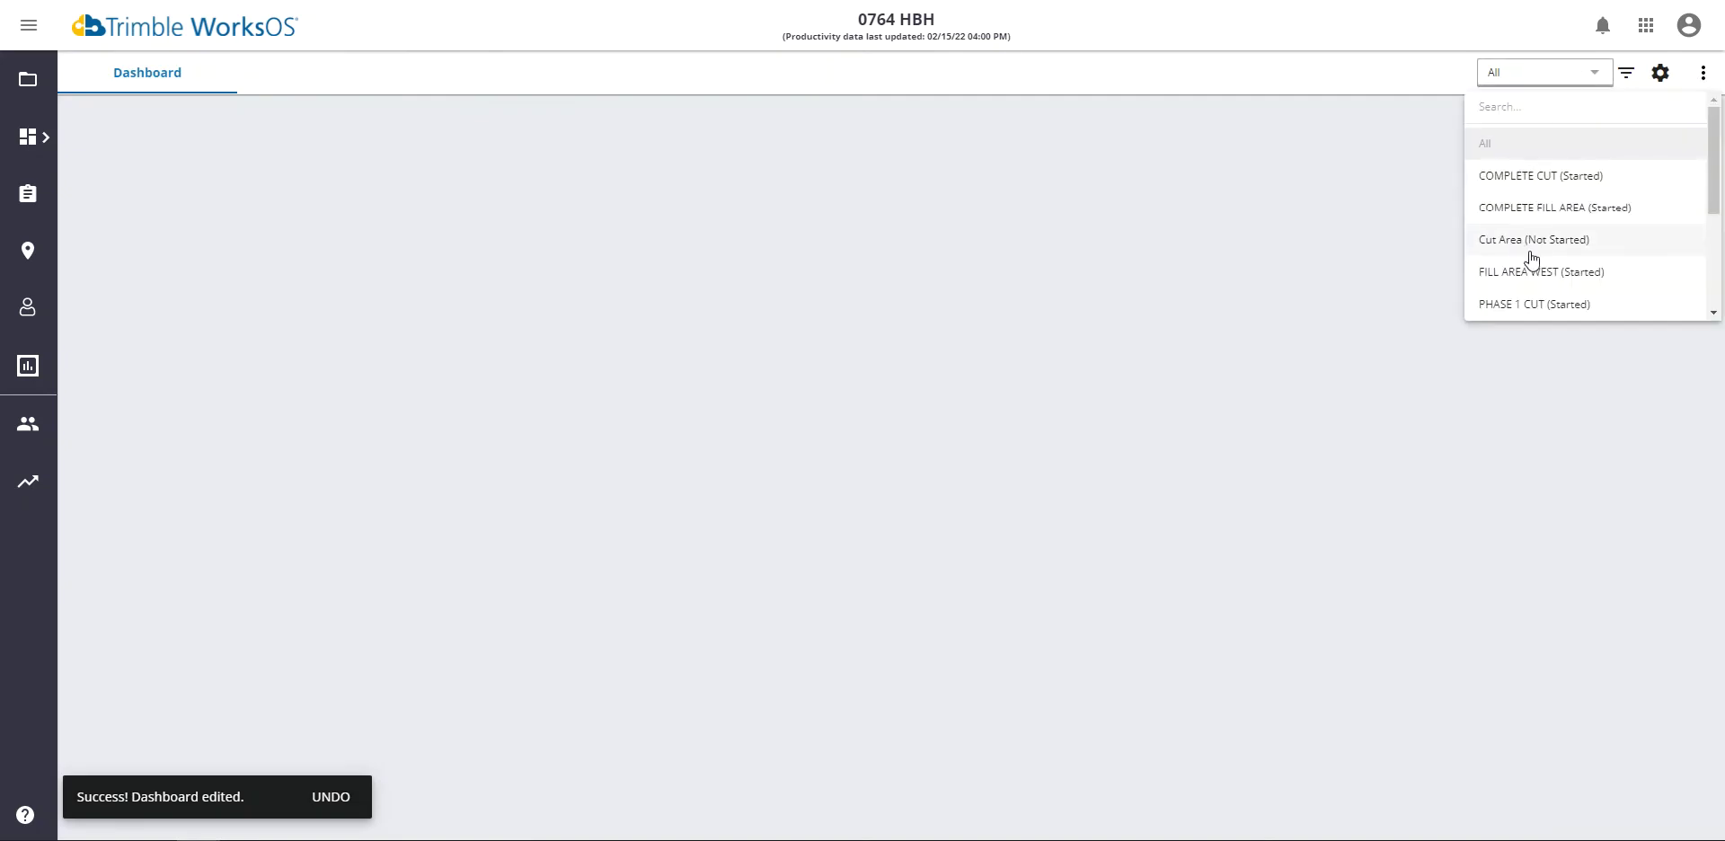
pyautogui.scroll(-3, 1532, 258)
pyautogui.click(1542, 170)
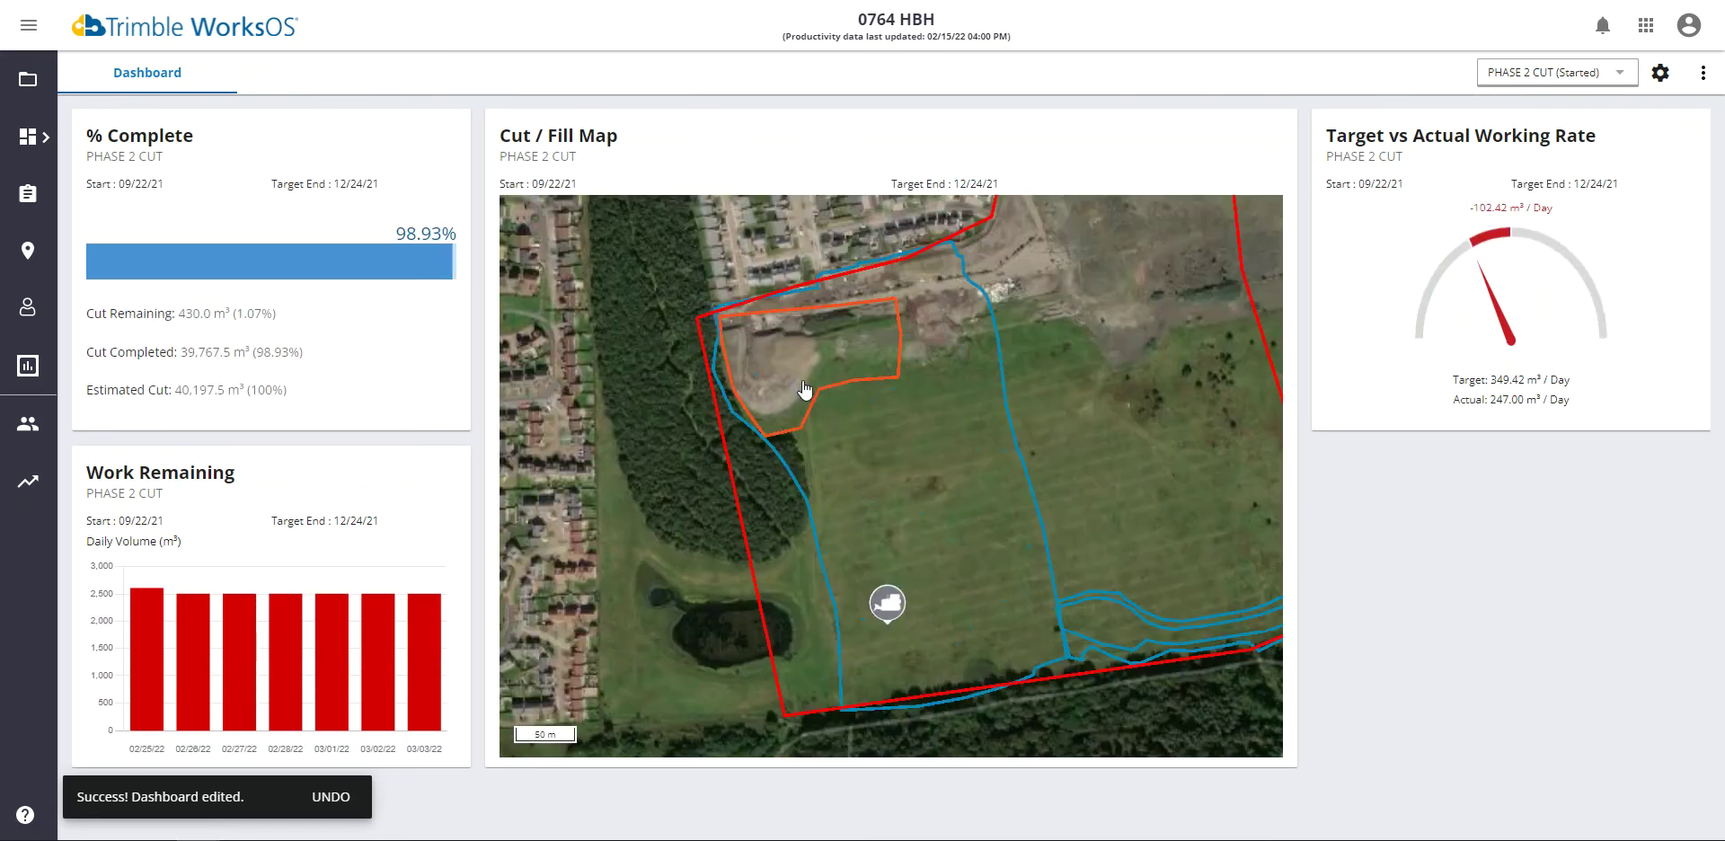
pyautogui.scroll(1, 552, 381)
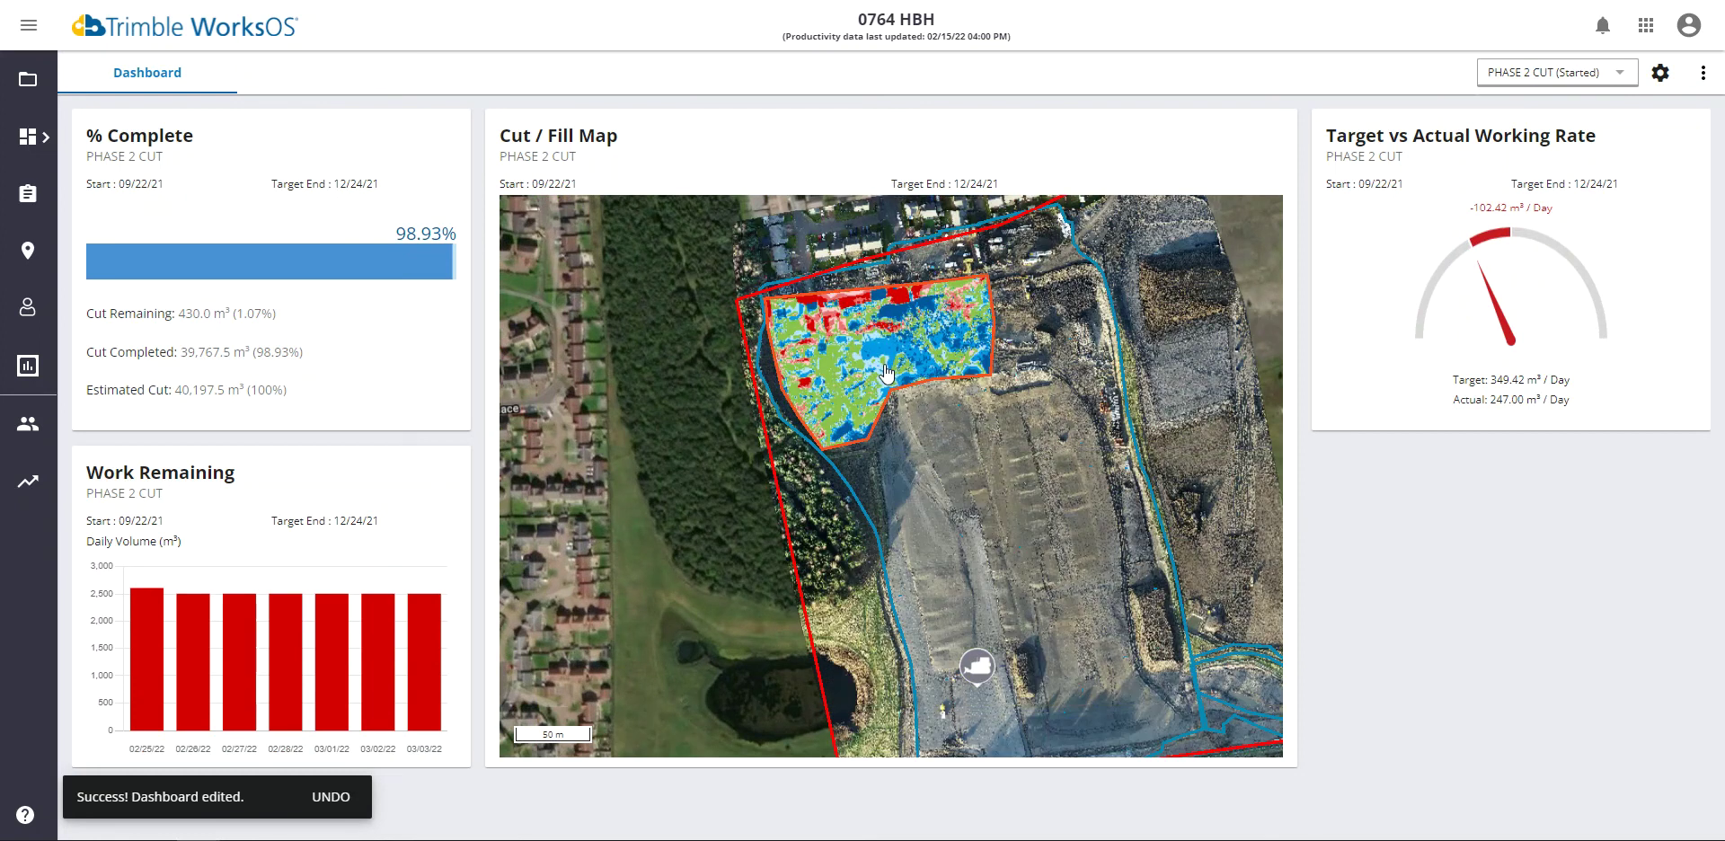
# Step: Open the PHASE 2 CUT cut/fill map in the full project map and review its selected filters
pyautogui.click(886, 370)
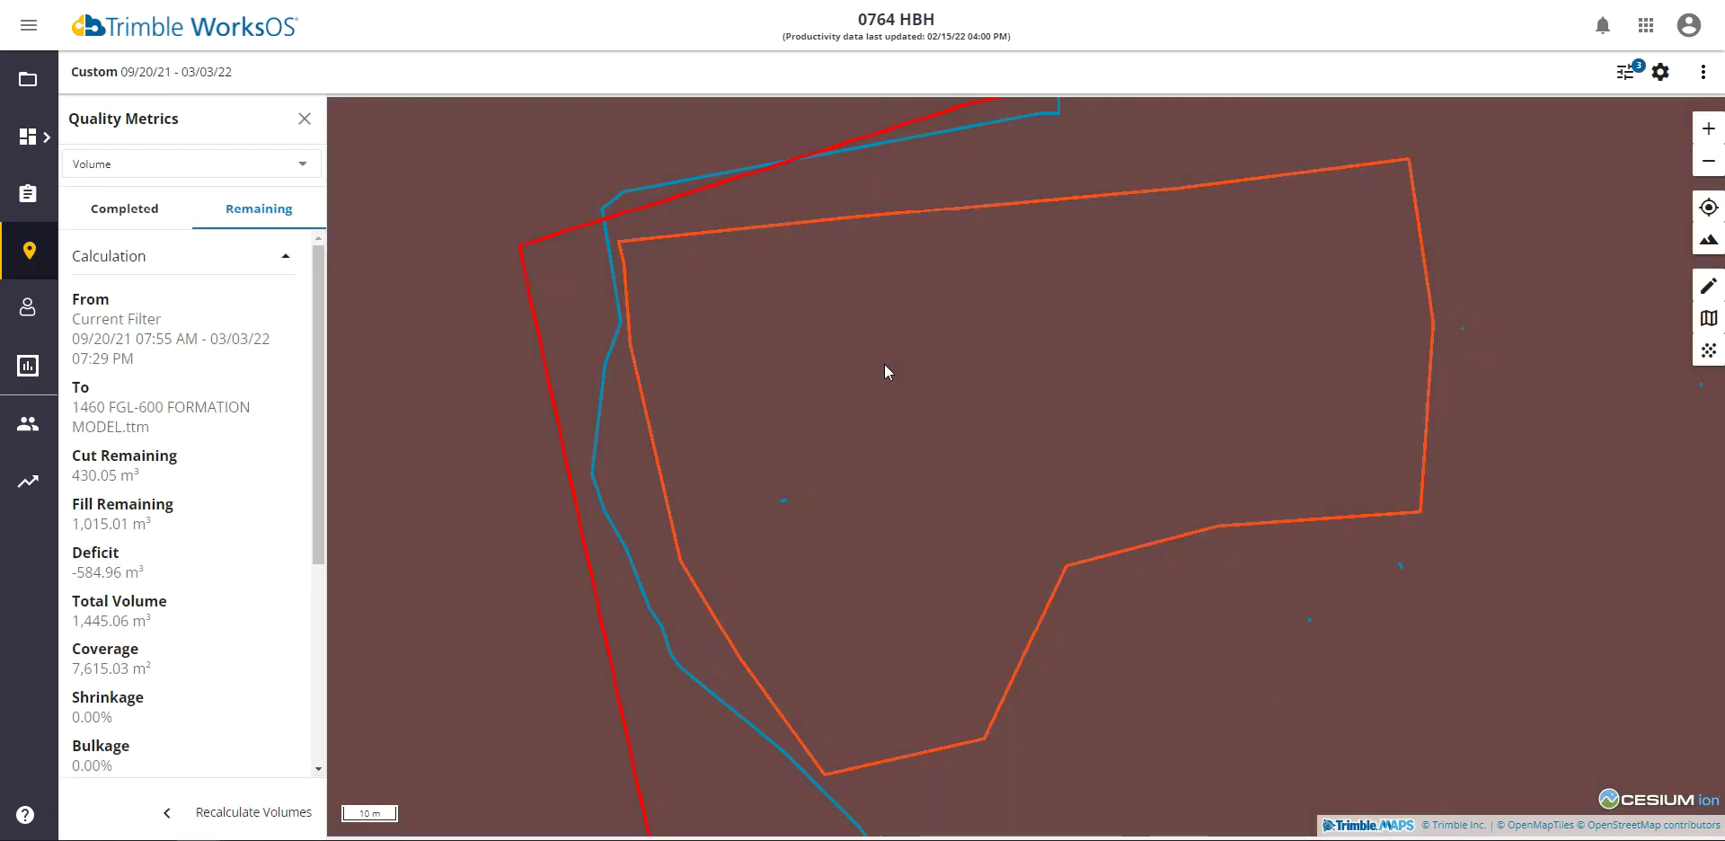
pyautogui.scroll(-5, 884, 364)
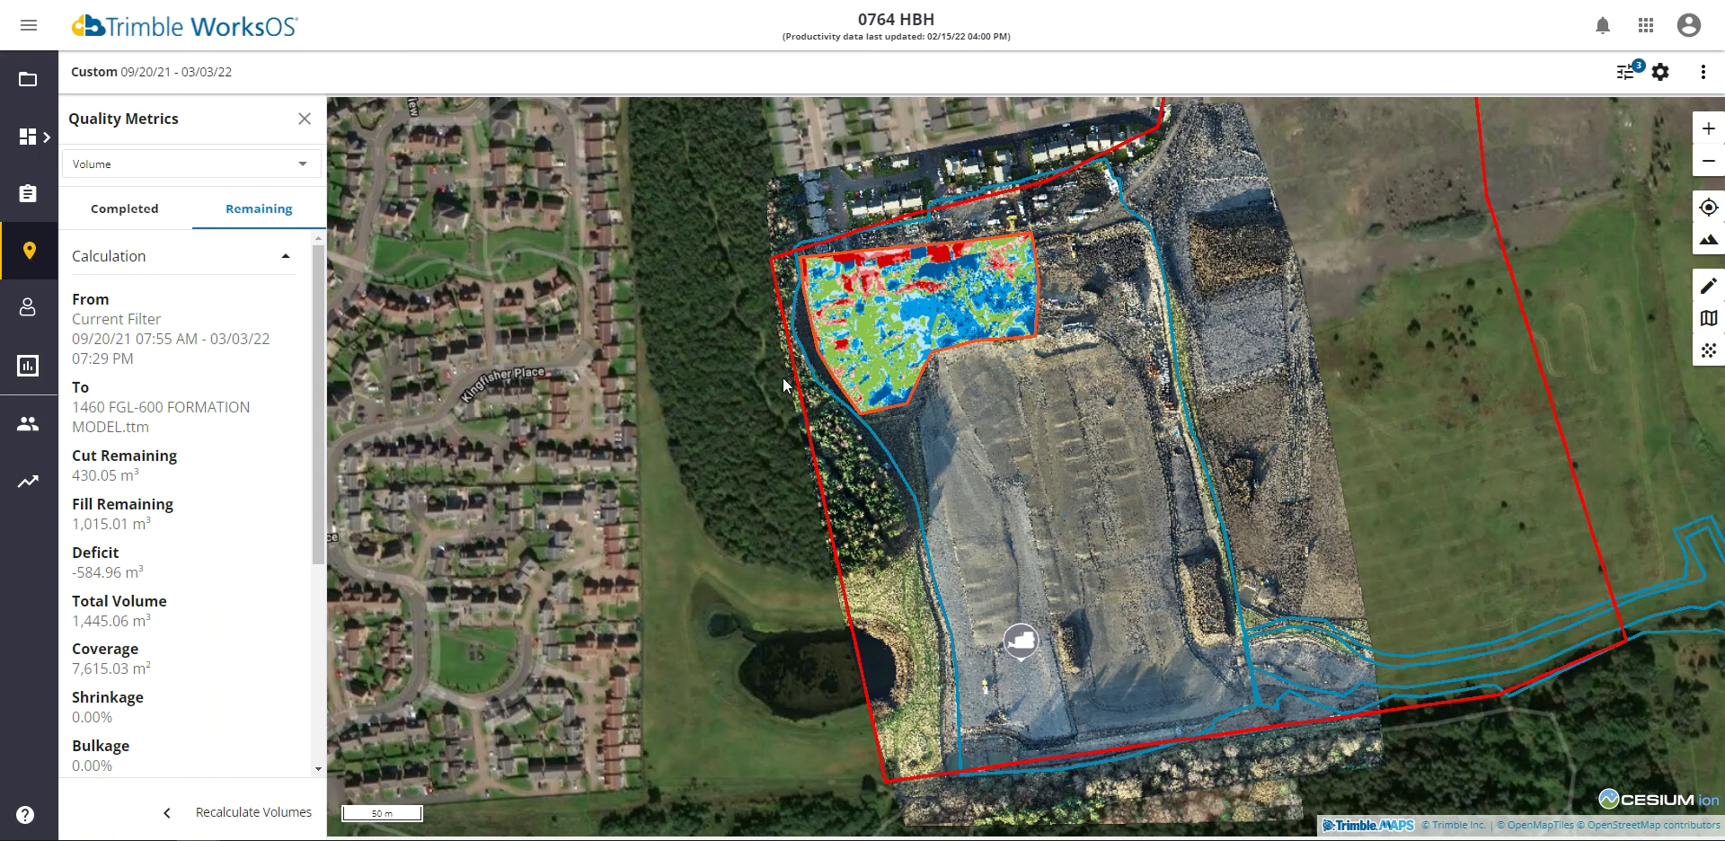
pyautogui.moveTo(1627, 76)
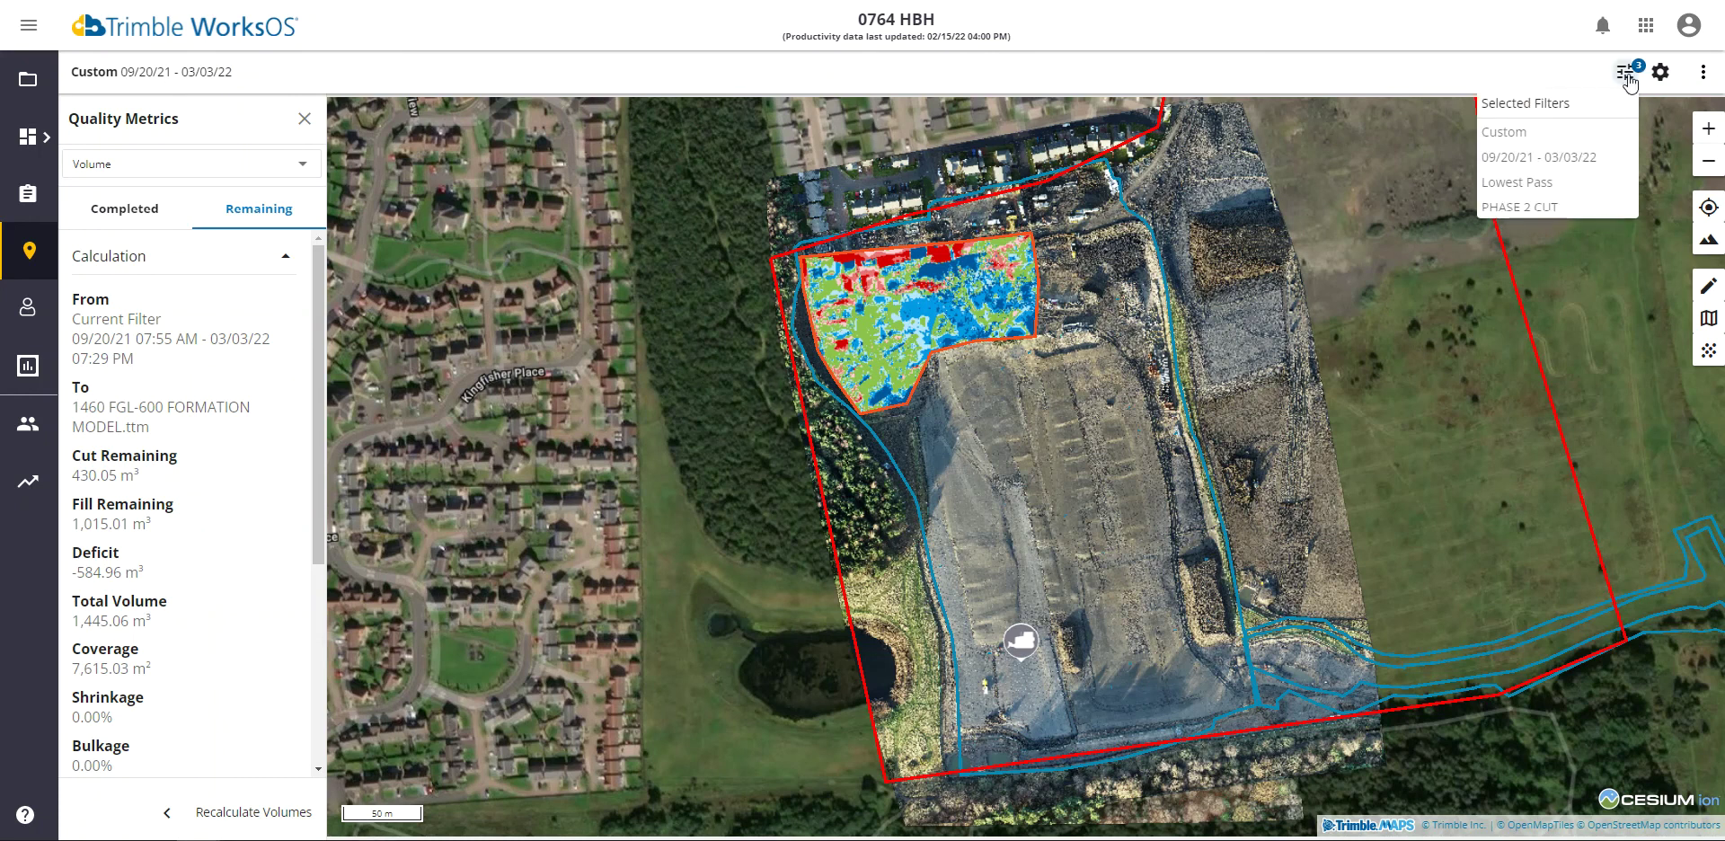
# Step: Draw a cross-section line about 75 m long, running south to north across the PHASE 2 CUT area, to show its elevation profile
pyautogui.click(1708, 286)
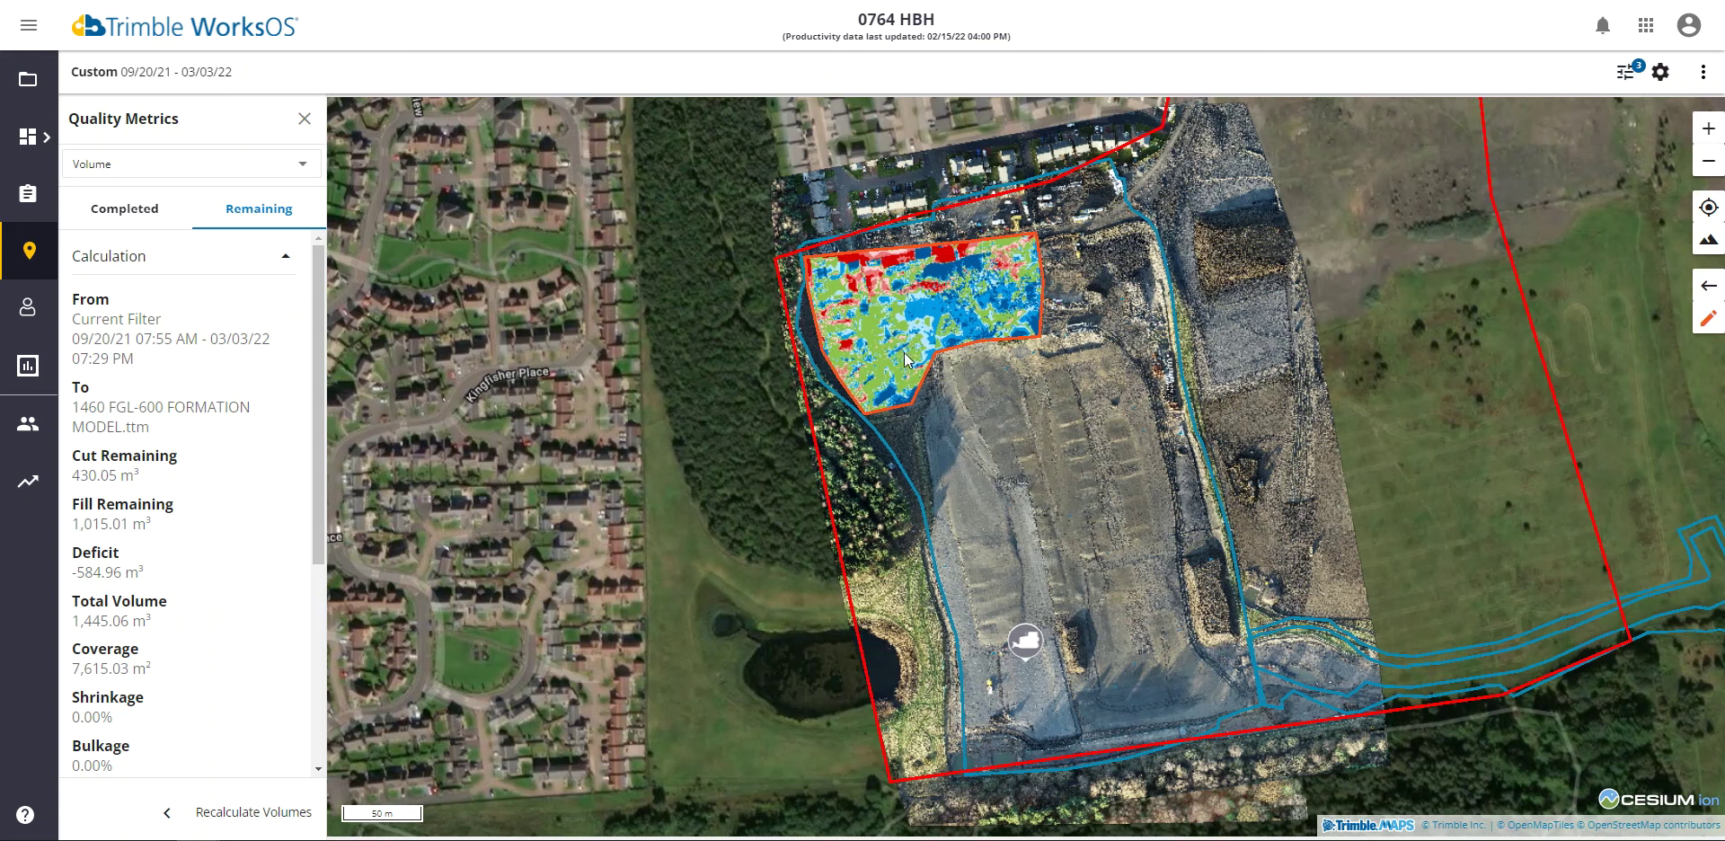
pyautogui.click(906, 359)
pyautogui.click(906, 259)
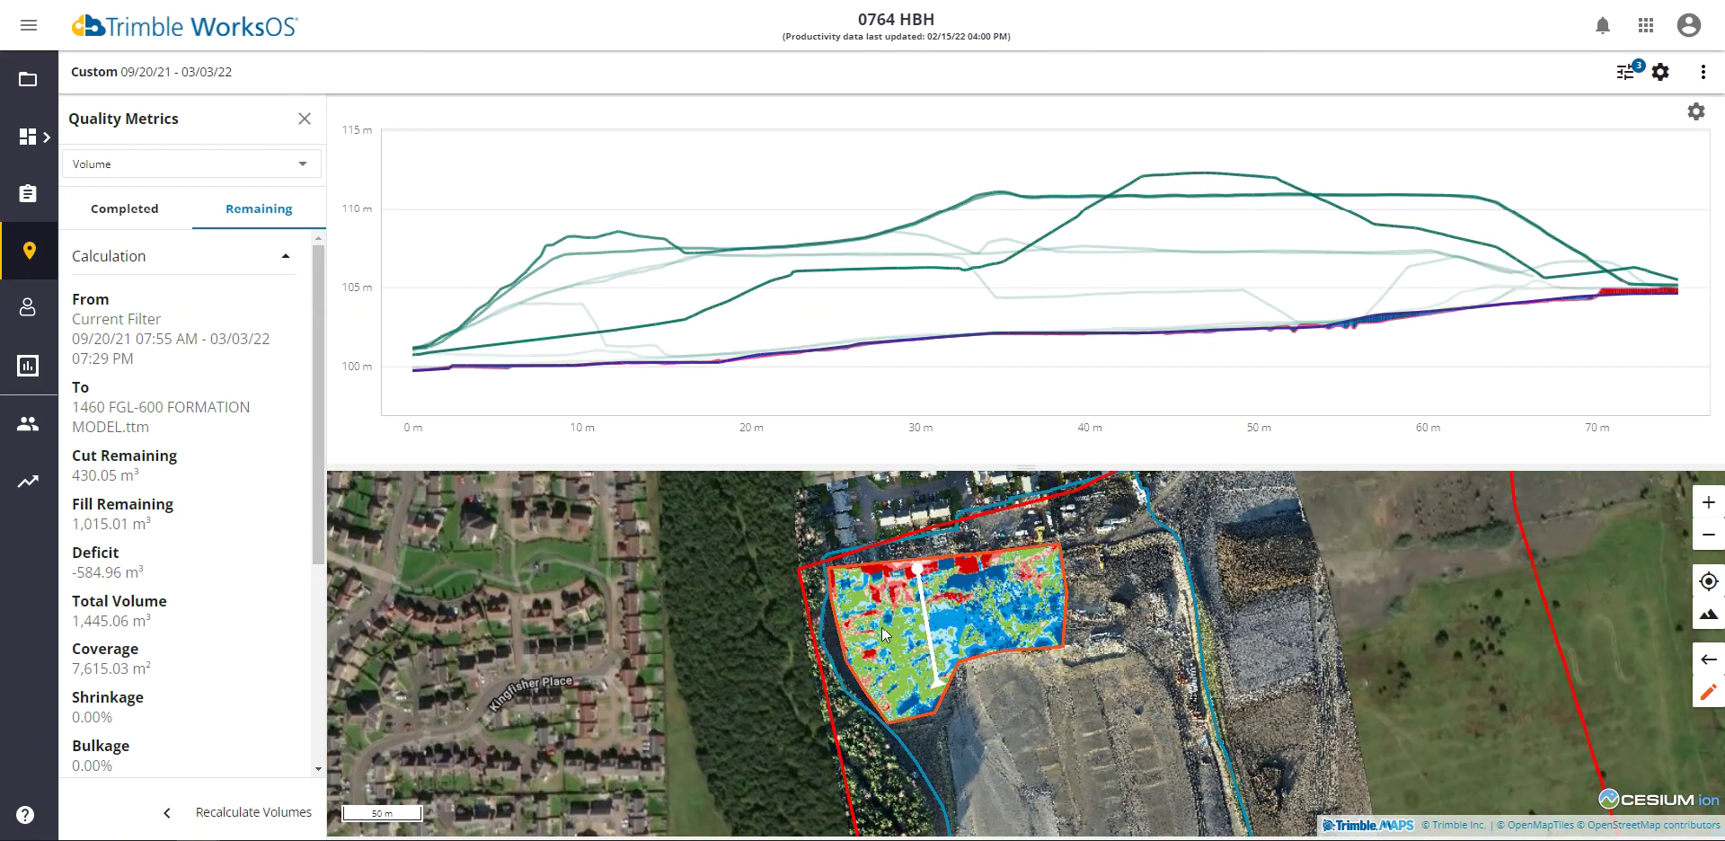
pyautogui.moveTo(1626, 79)
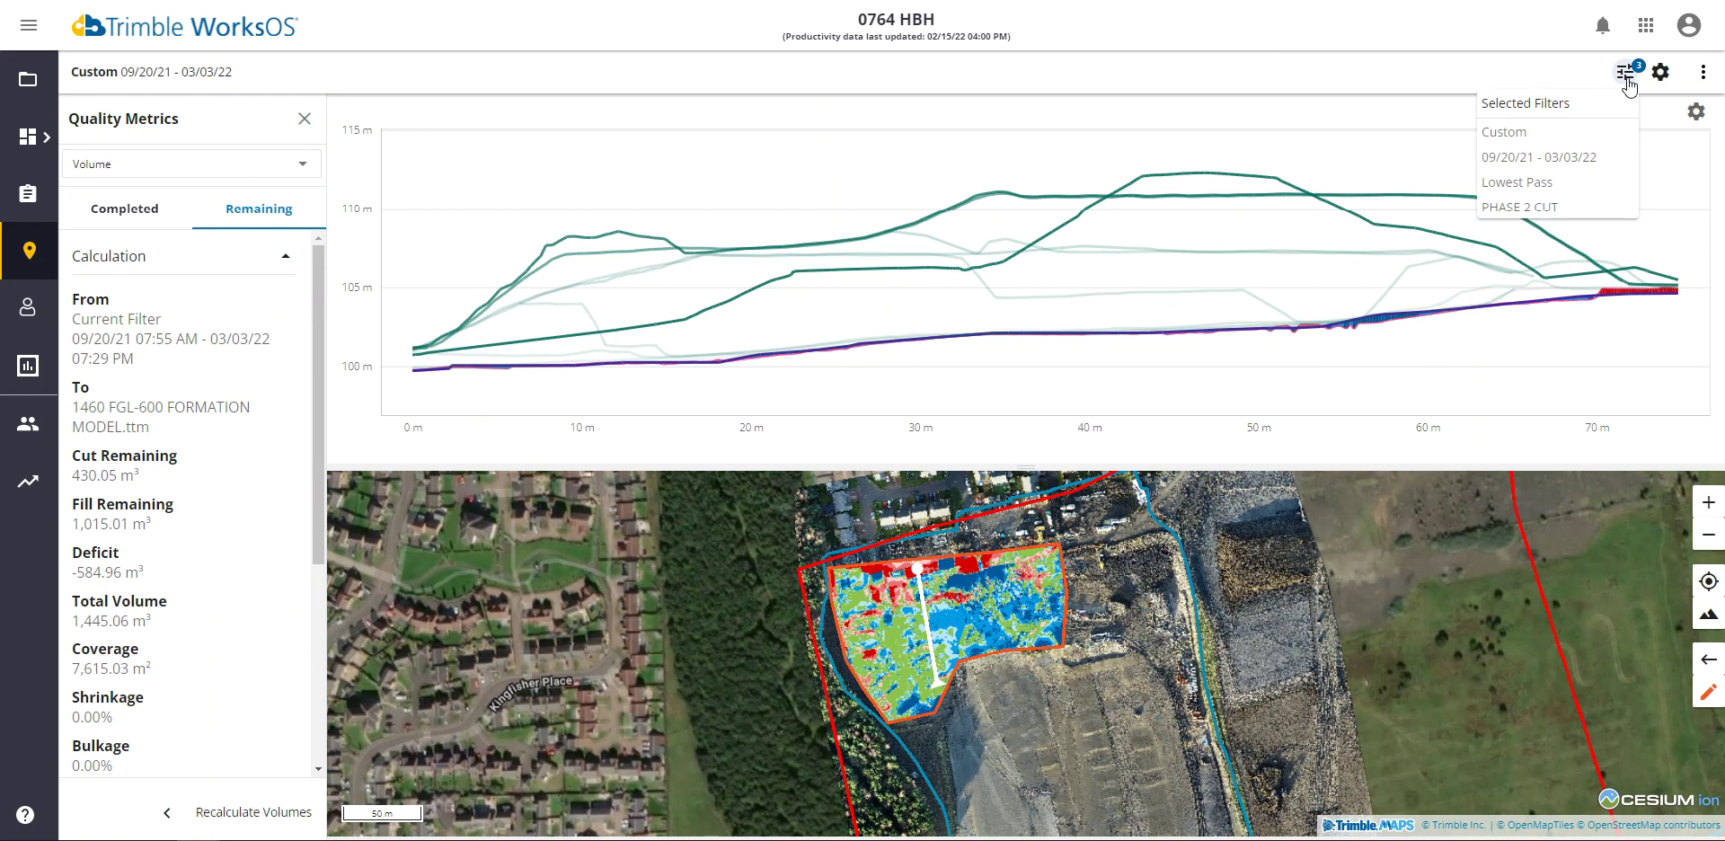